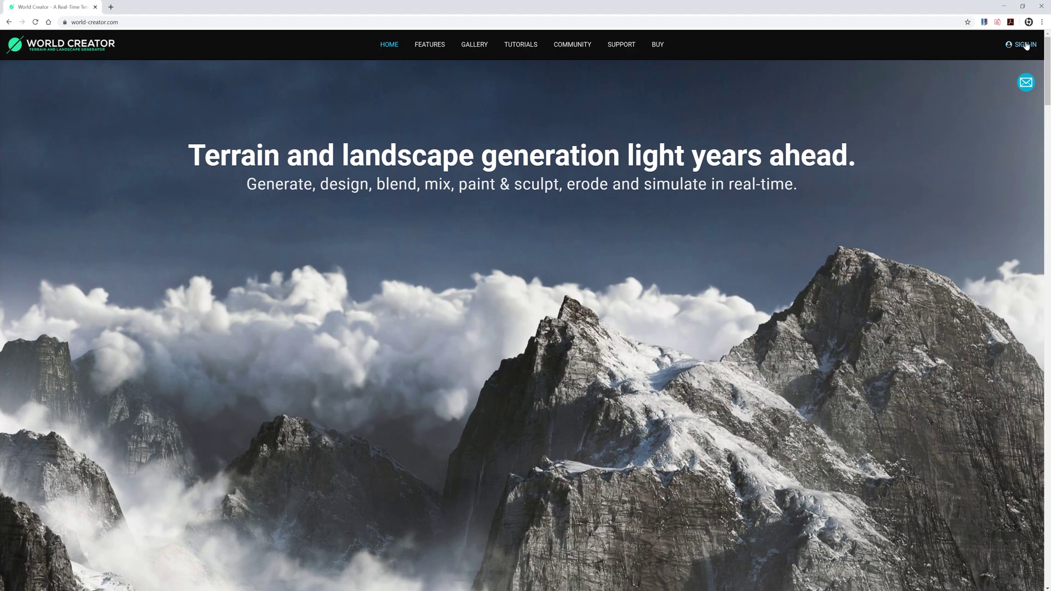
Log in to the World Creator customer area and grab the WorldCreatorUnityBridge package under Bridge Tool > Unity
click(1025, 45)
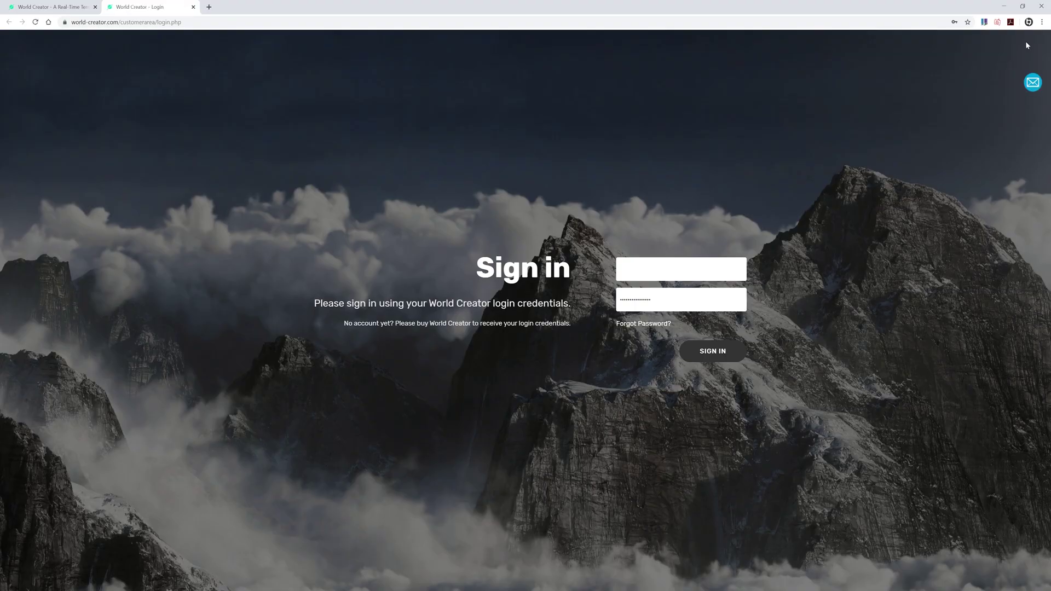
click(712, 356)
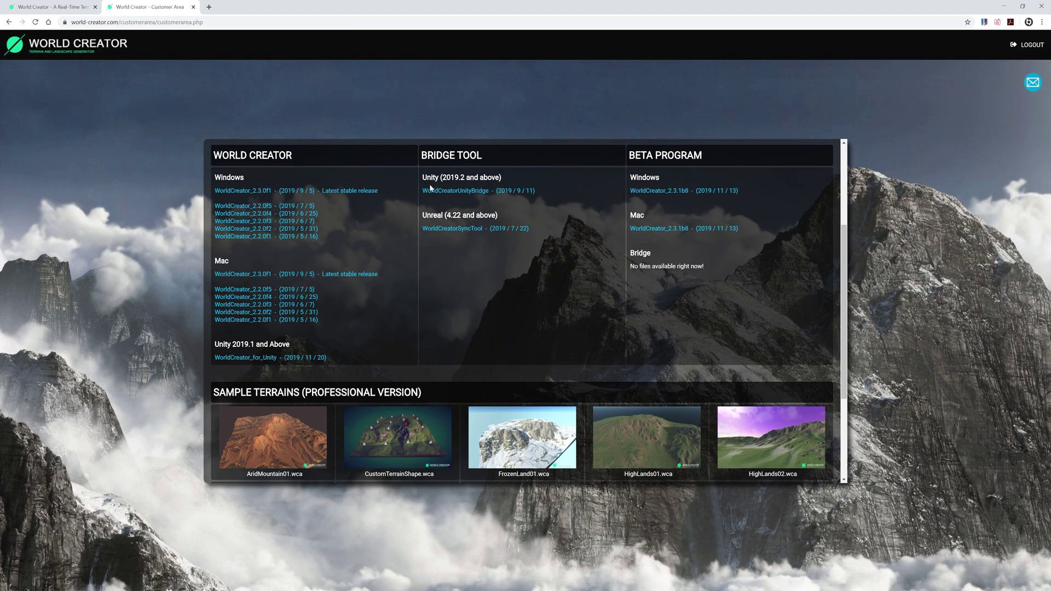
click(453, 190)
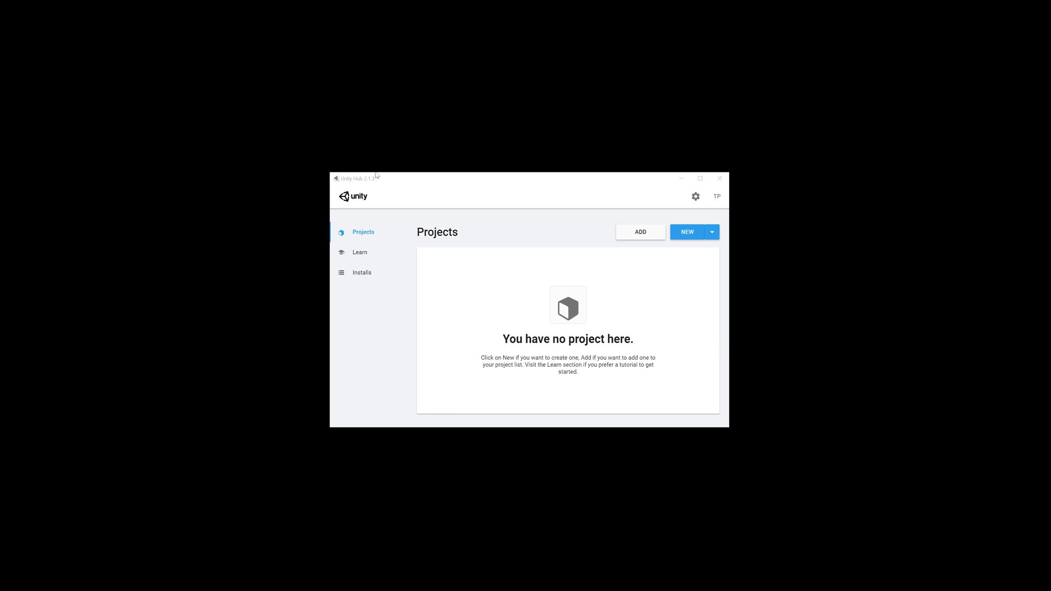
Start a 3D template project in Unity Hub named 'Unity Plugin Test'
drag(563, 182, 561, 182)
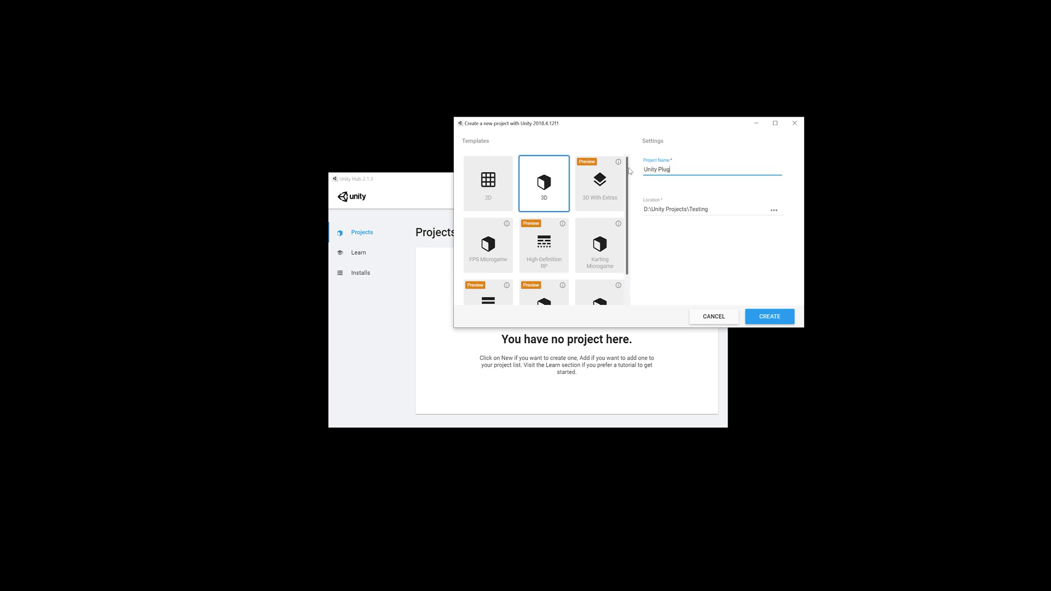
text( Test)
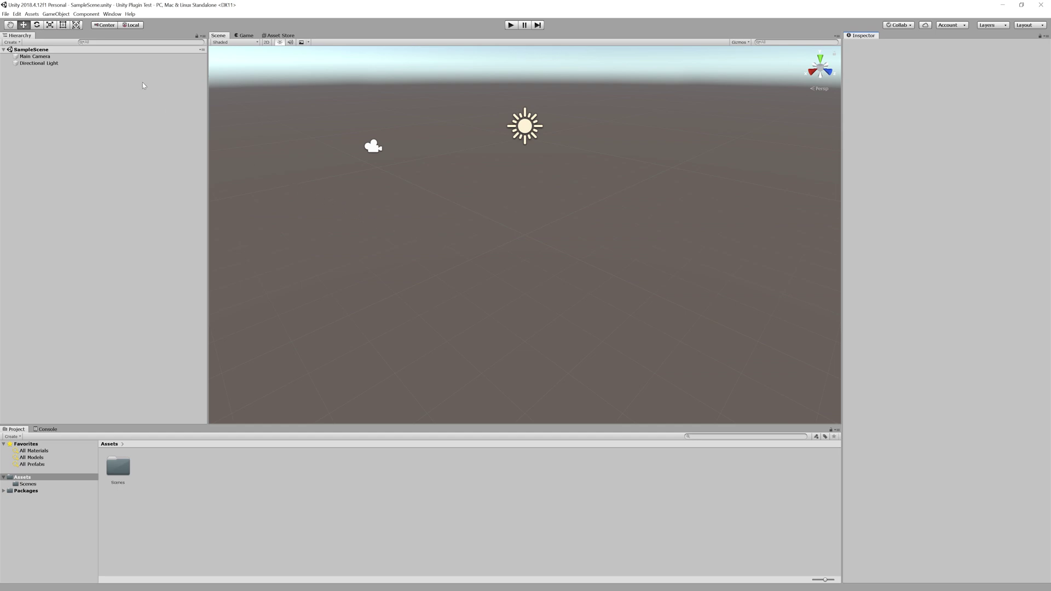
Import the custom package WorldCreatorUnityBridge.2019.09.11.unitypackage from the Downloads folder
click(33, 14)
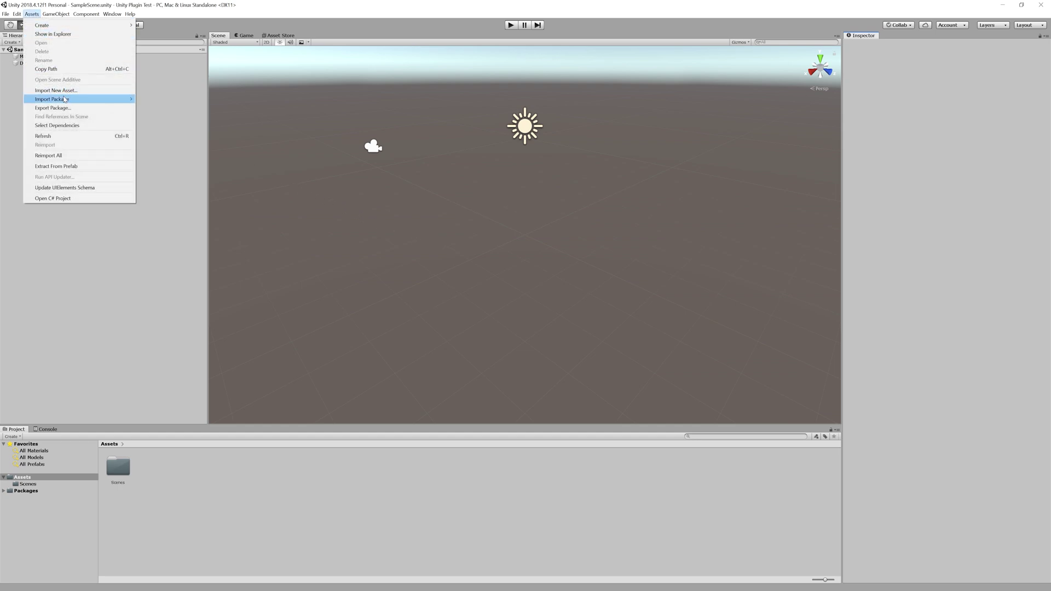
mouse_move(68, 100)
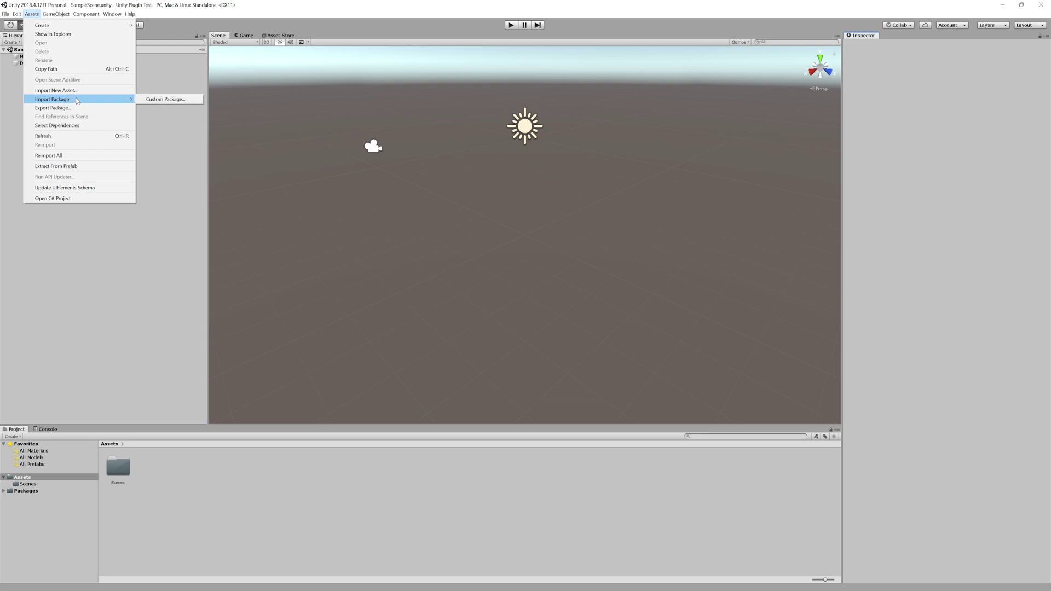
click(185, 101)
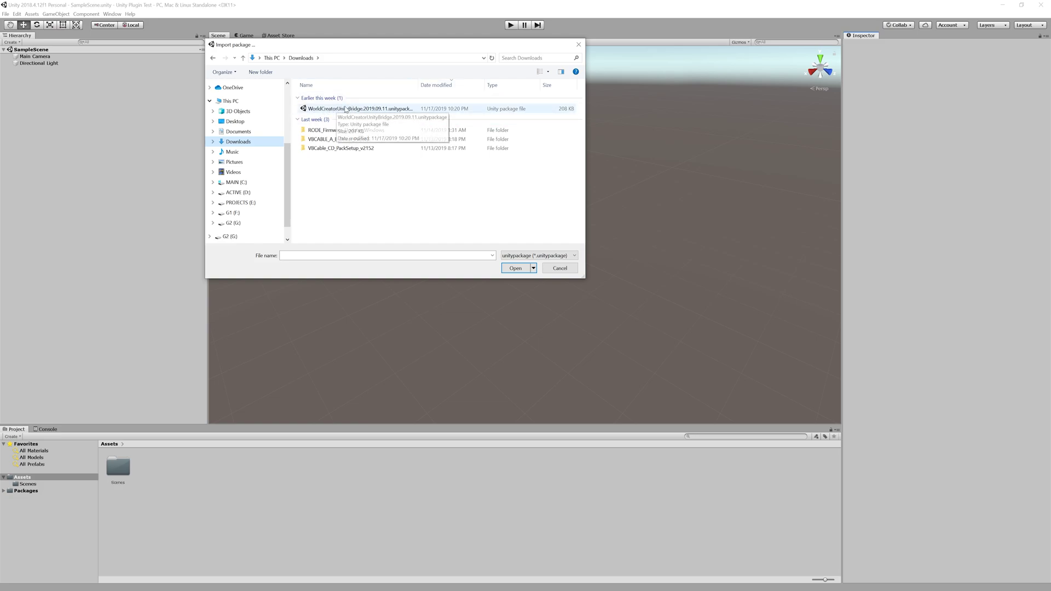
click(344, 109)
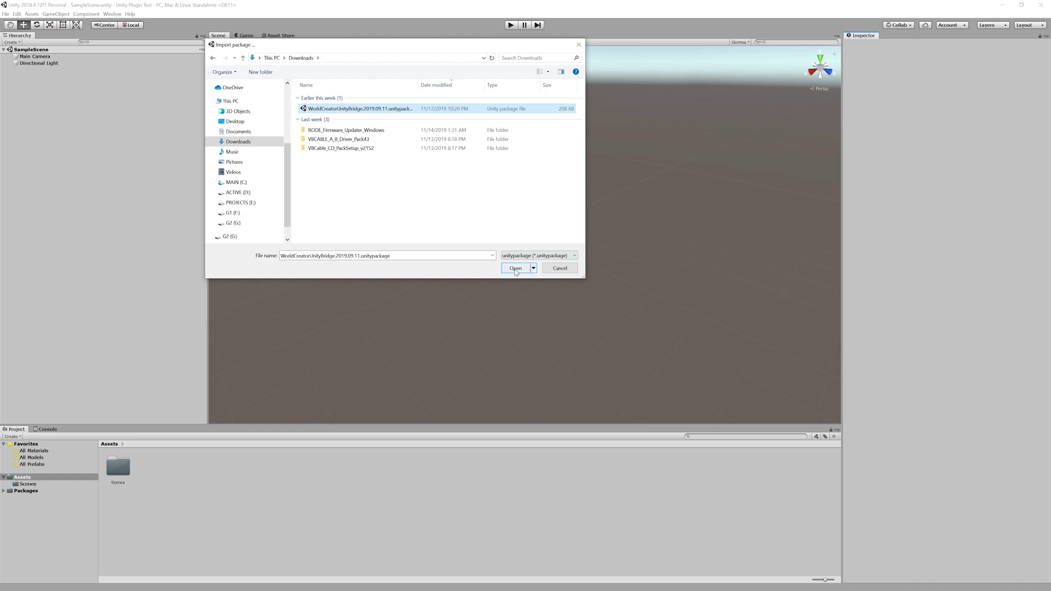
click(515, 268)
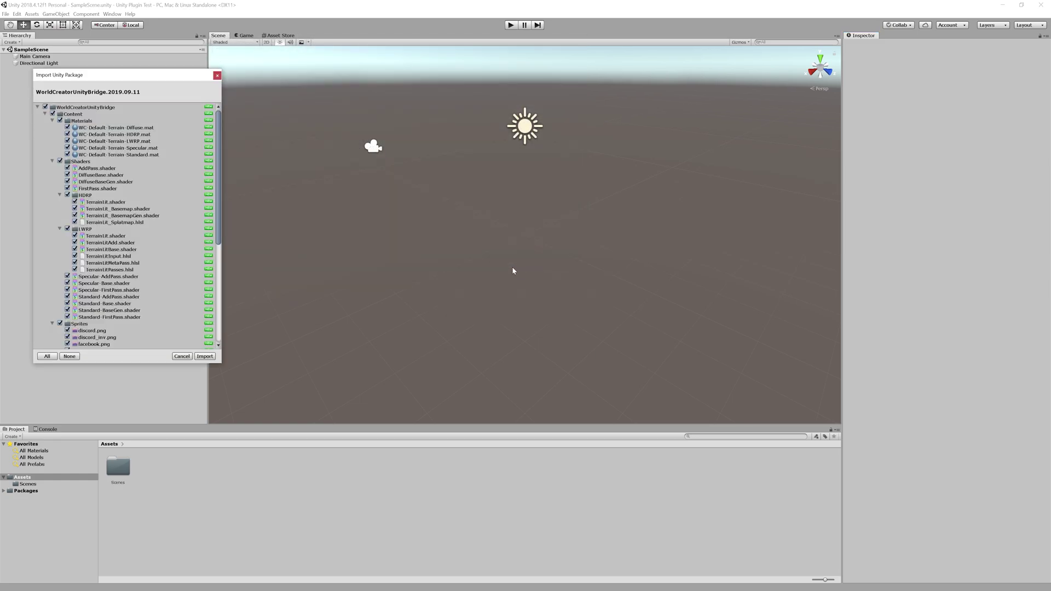
Centre and enlarge the Import Unity Package window, then scroll through its fully checked file list
drag(133, 79, 347, 71)
drag(433, 359, 488, 405)
scroll(387, 290, down, 5)
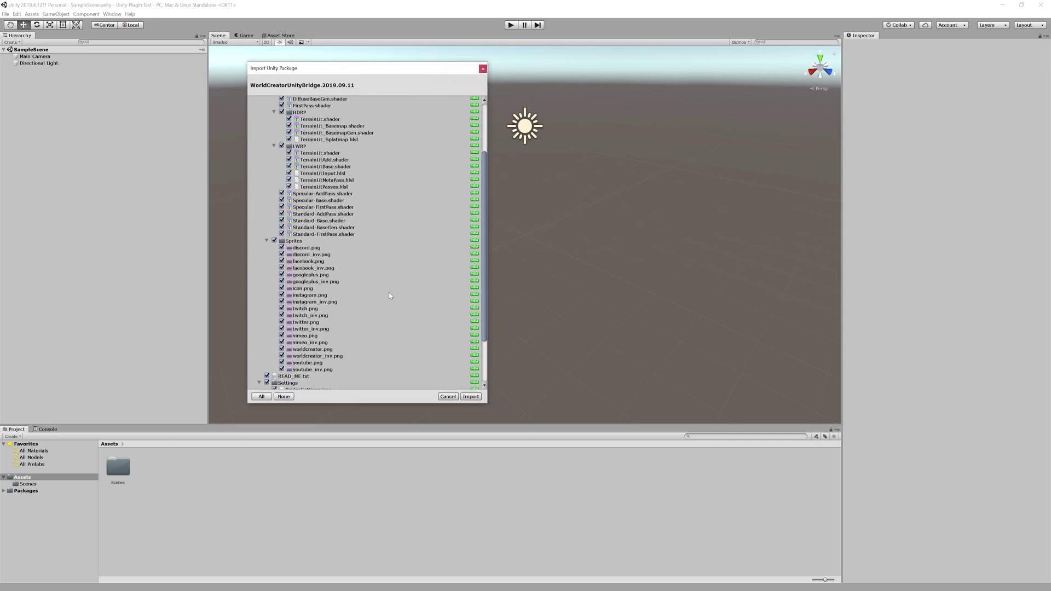
scroll(391, 250, up, 5)
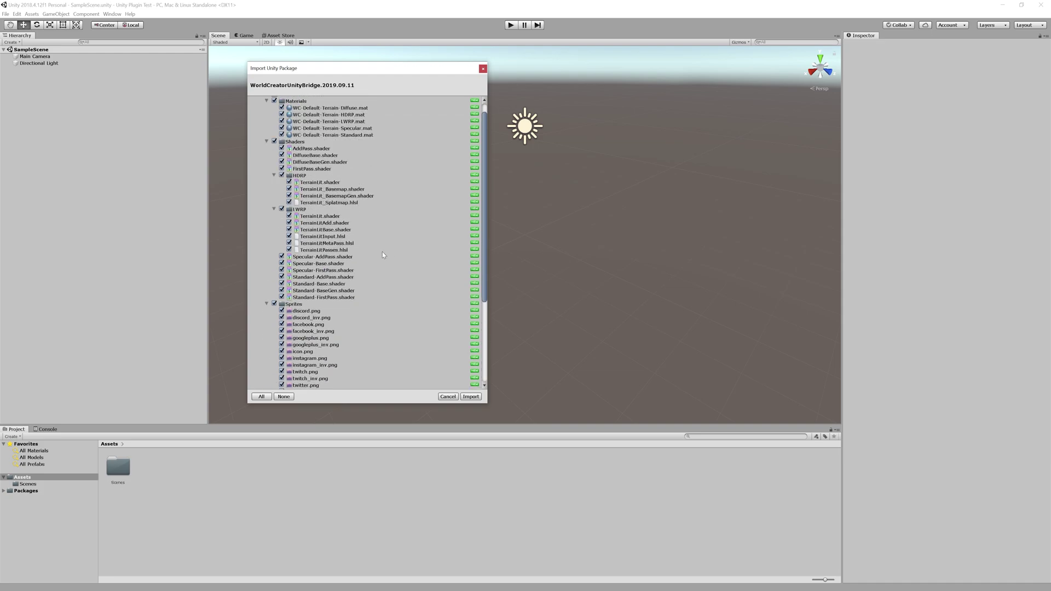
scroll(383, 254, up, 1)
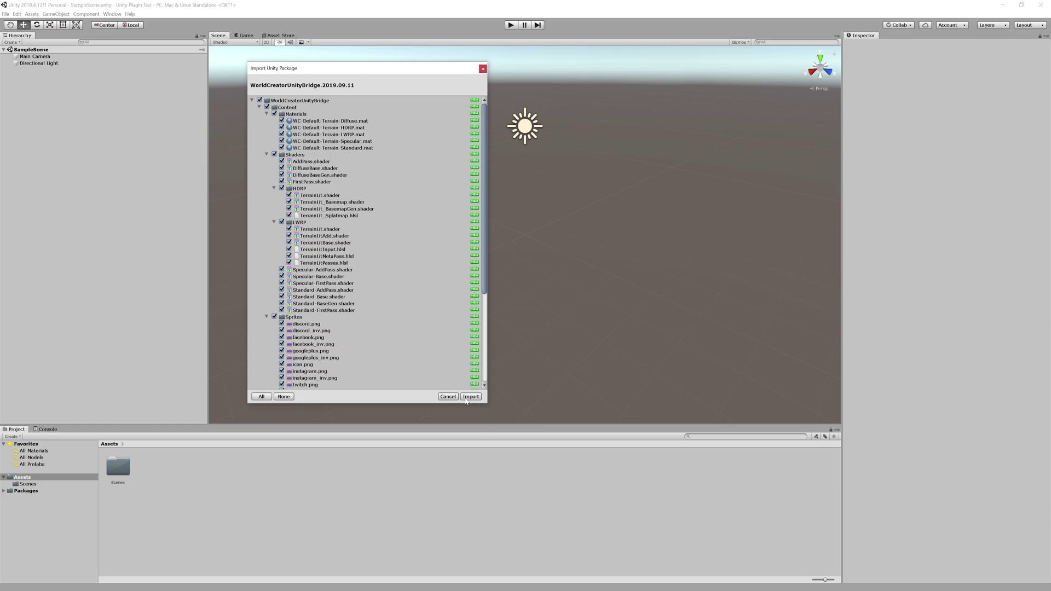
Import all WorldCreatorUnityBridge files, widen the Project folder tree, and minimize Unity
click(470, 397)
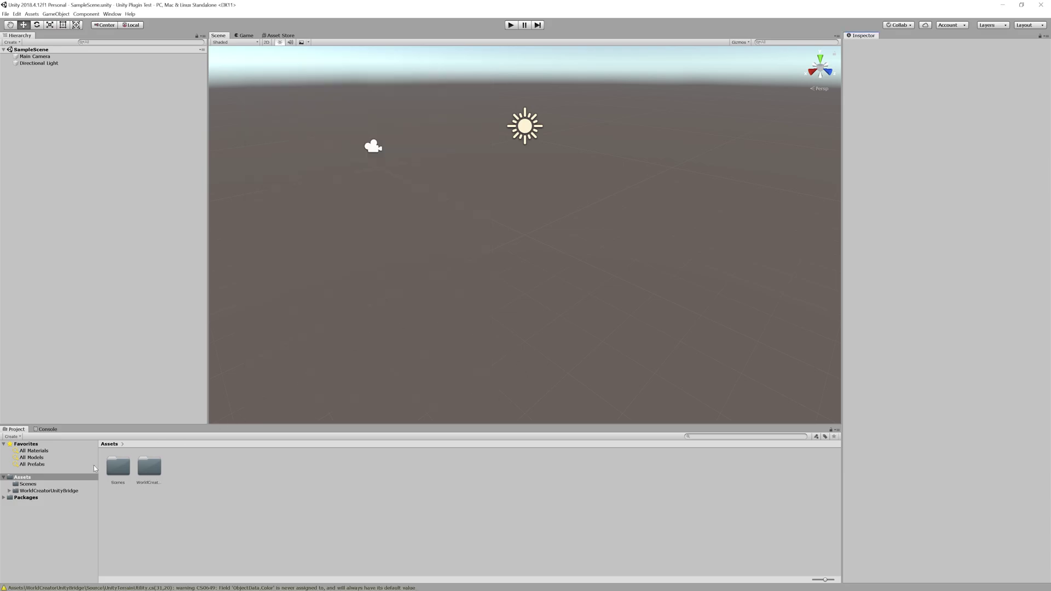
drag(99, 494, 197, 497)
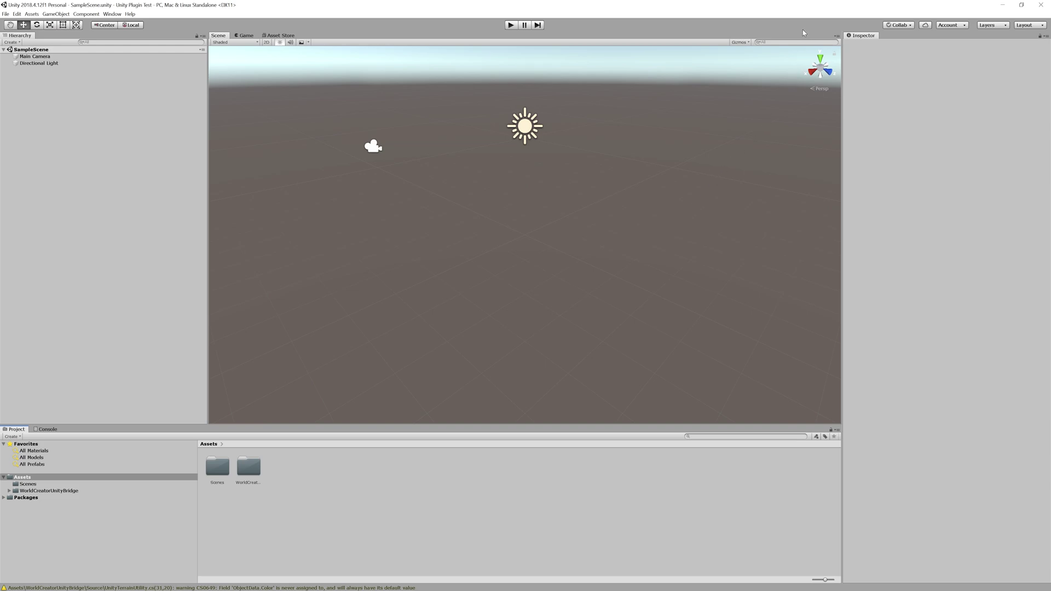
click(1003, 5)
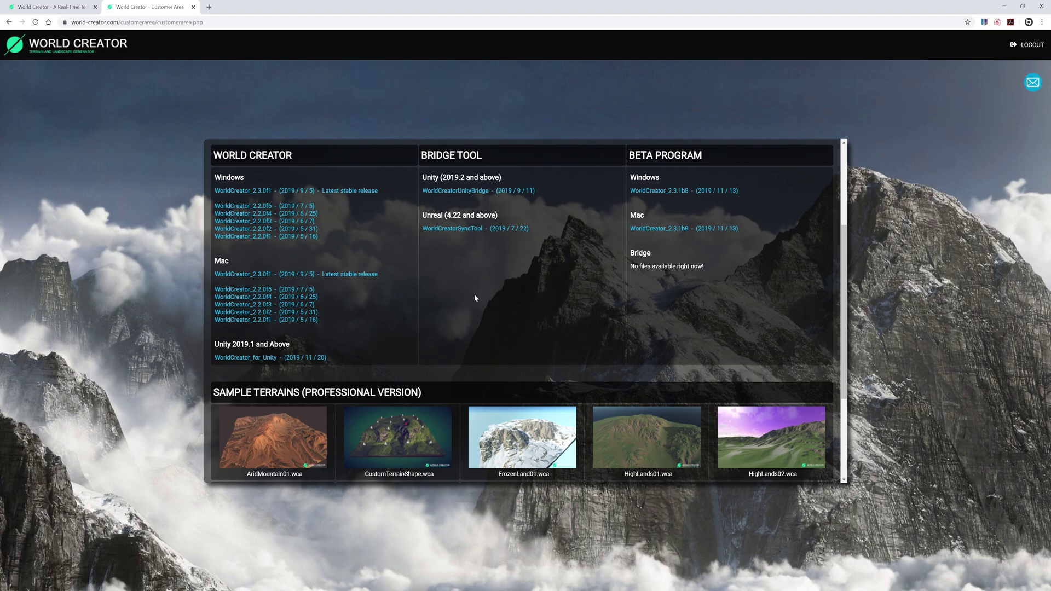
Scroll the customer area down to the Sample Terrains section
scroll(797, 213, down, 3)
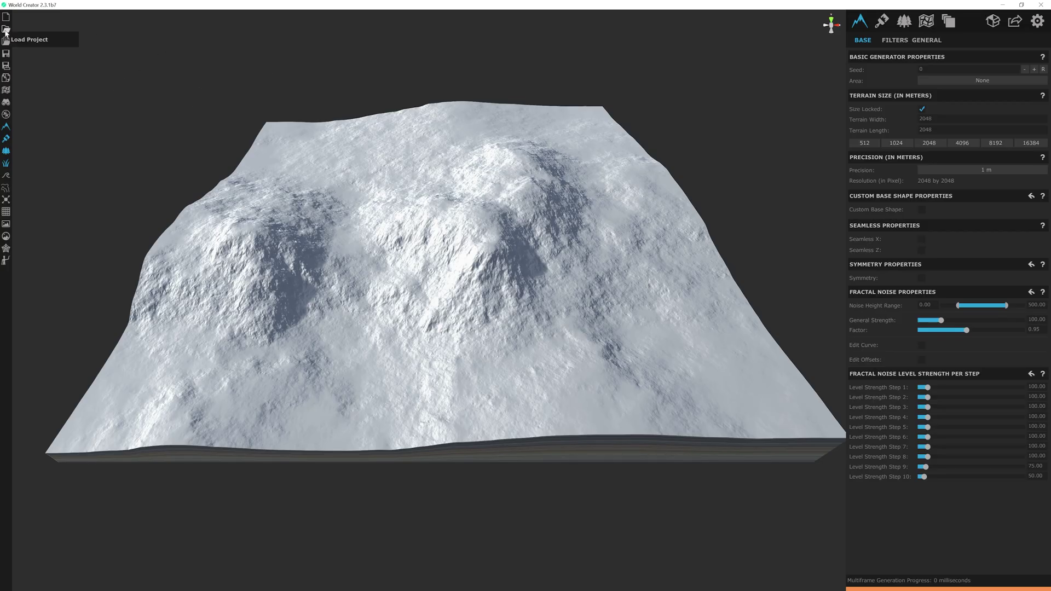
Load the CustomTerrainShape.wca sample from the Samples folder, declining to save the snowy terrain
click(6, 31)
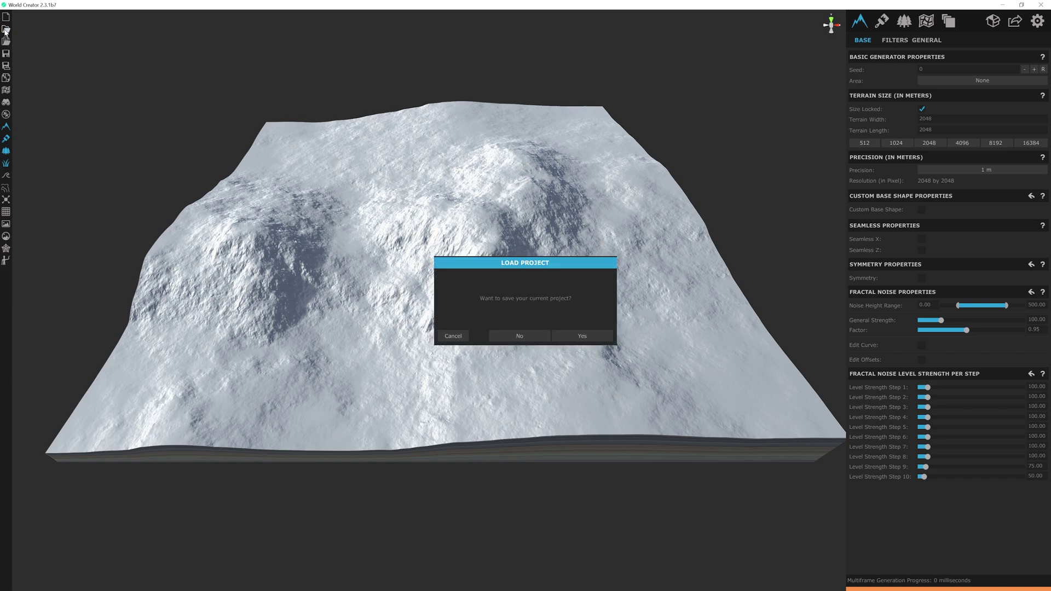
click(520, 336)
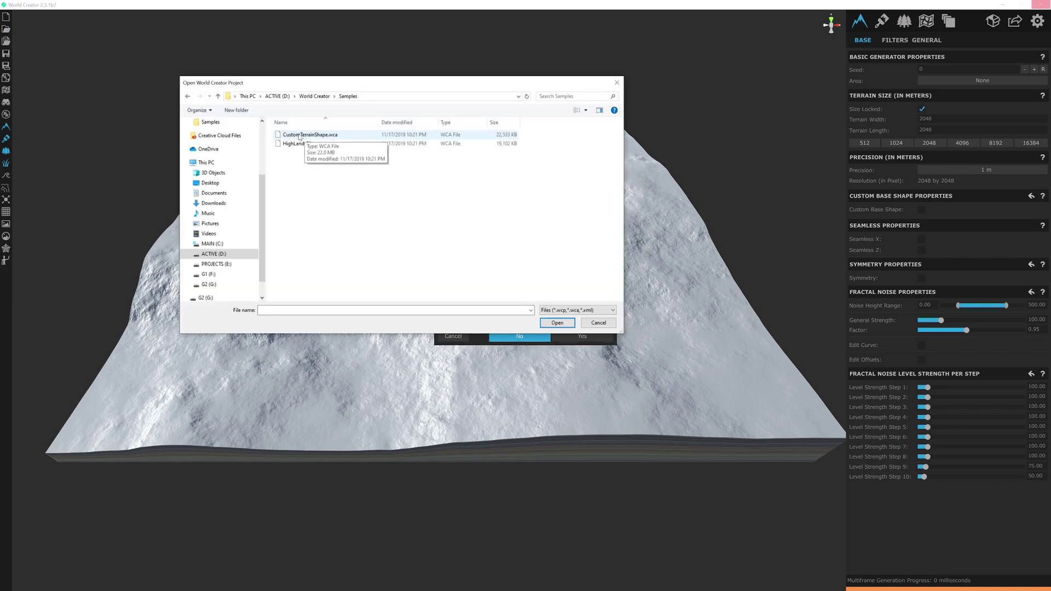
click(330, 136)
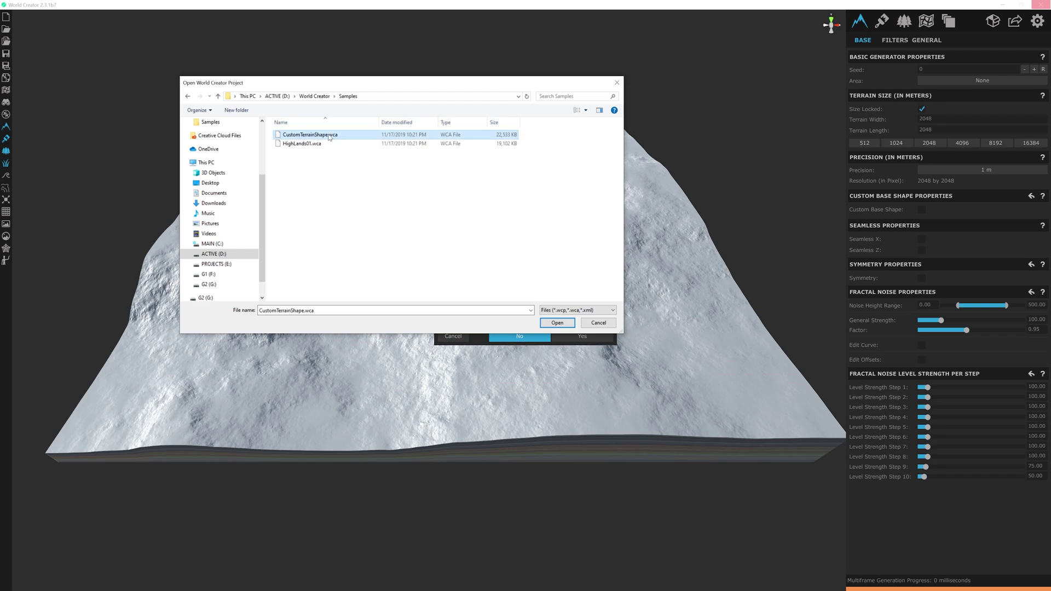
click(557, 323)
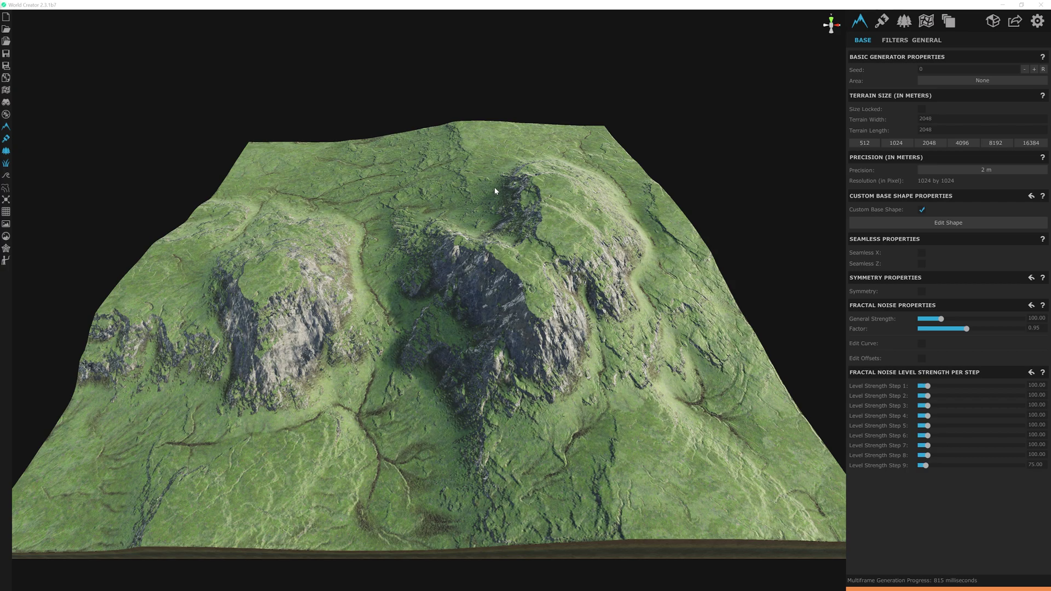
Create a new object layer on the Objects tab populated with DeadTree02 from the Library
click(901, 23)
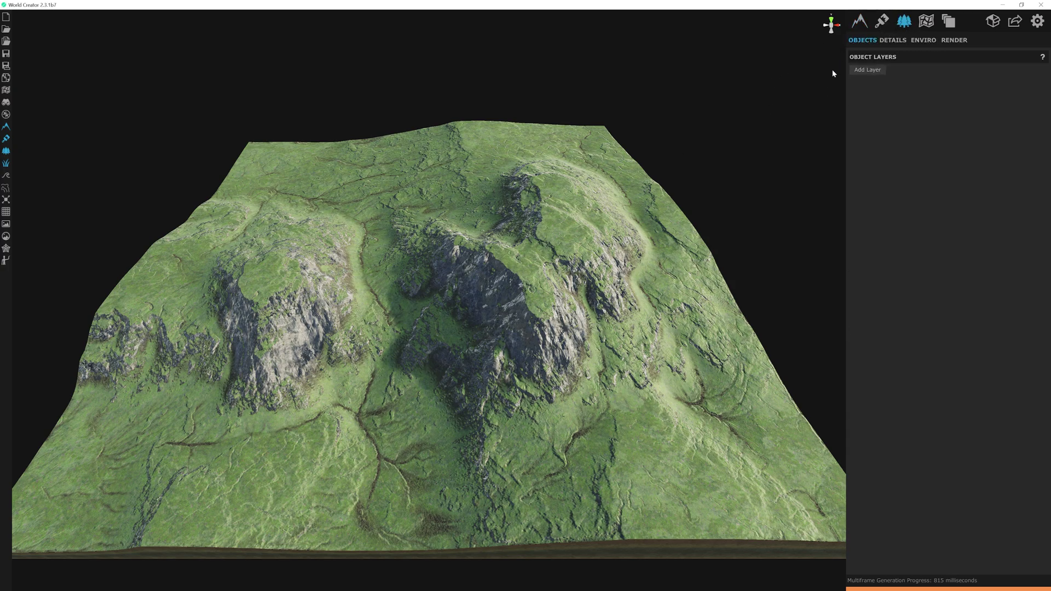
click(868, 70)
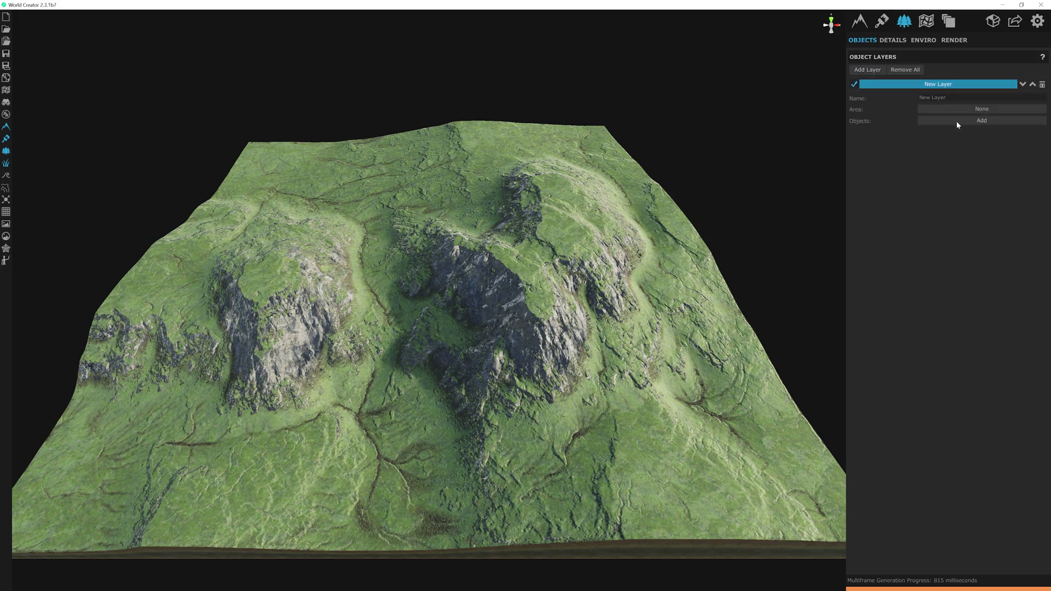
click(959, 122)
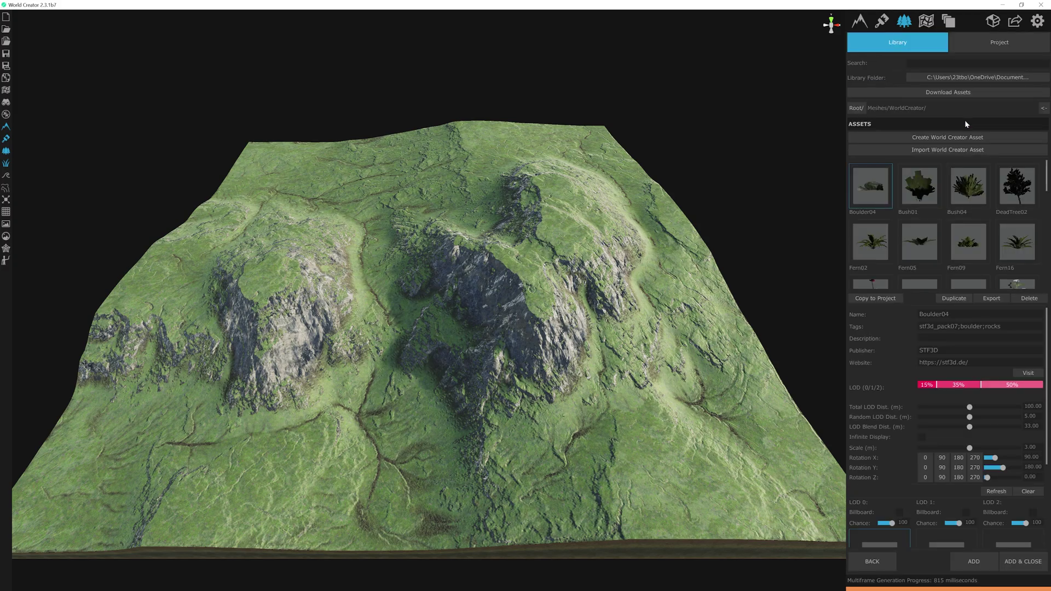
click(1017, 192)
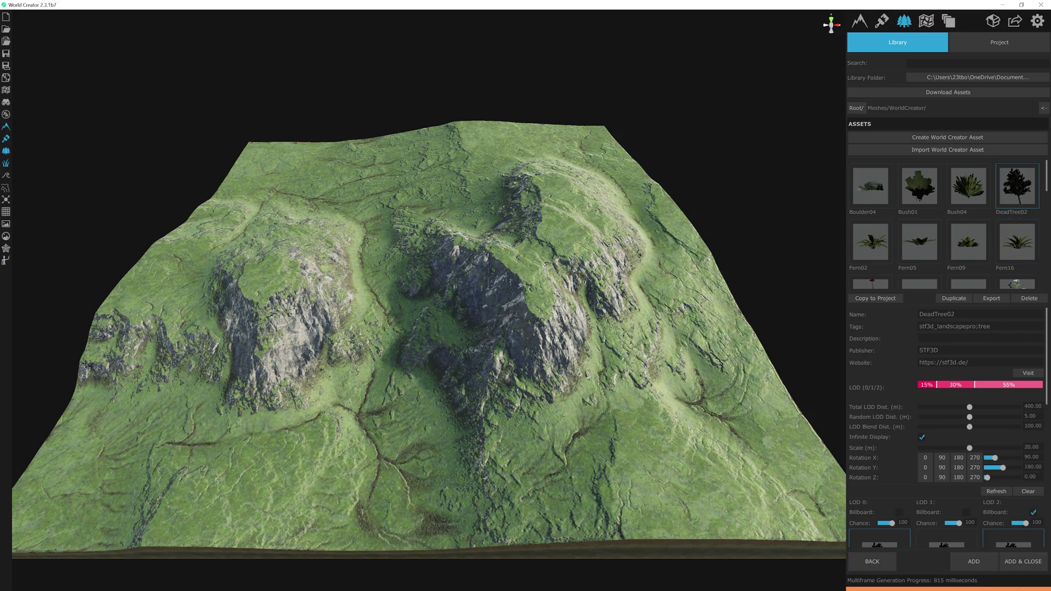
click(1021, 562)
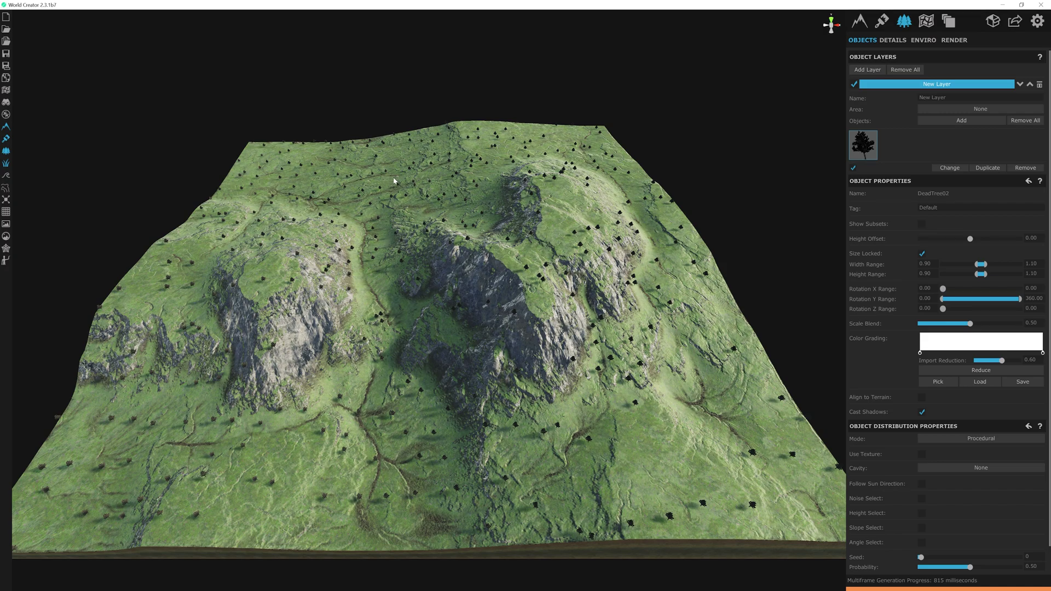
Inspect the Dead Trees area, then set the DeadTree02 layer's Area dropdown to Dead Trees
click(926, 20)
click(958, 97)
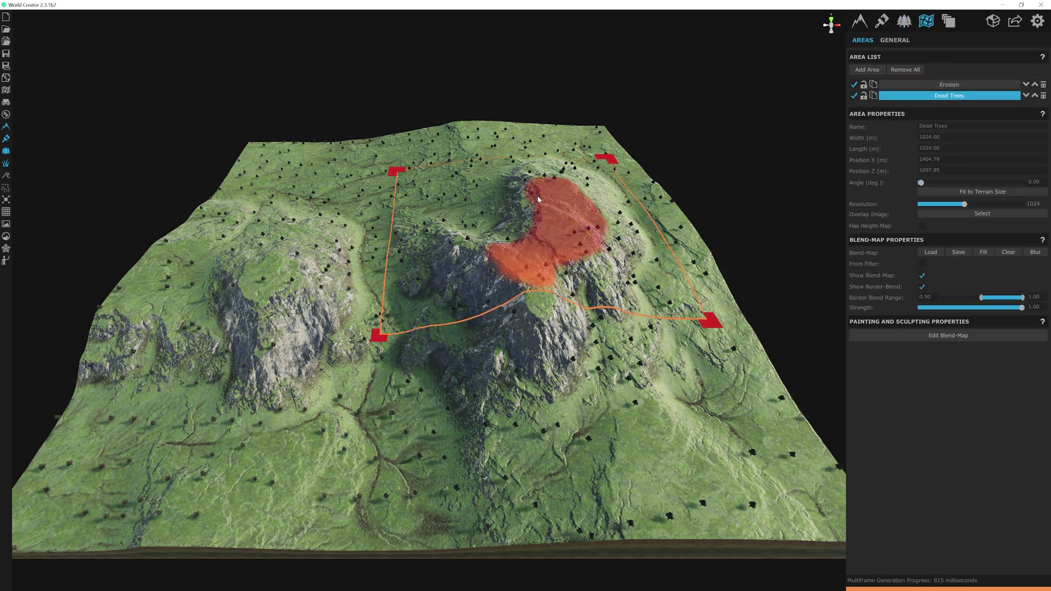
click(904, 21)
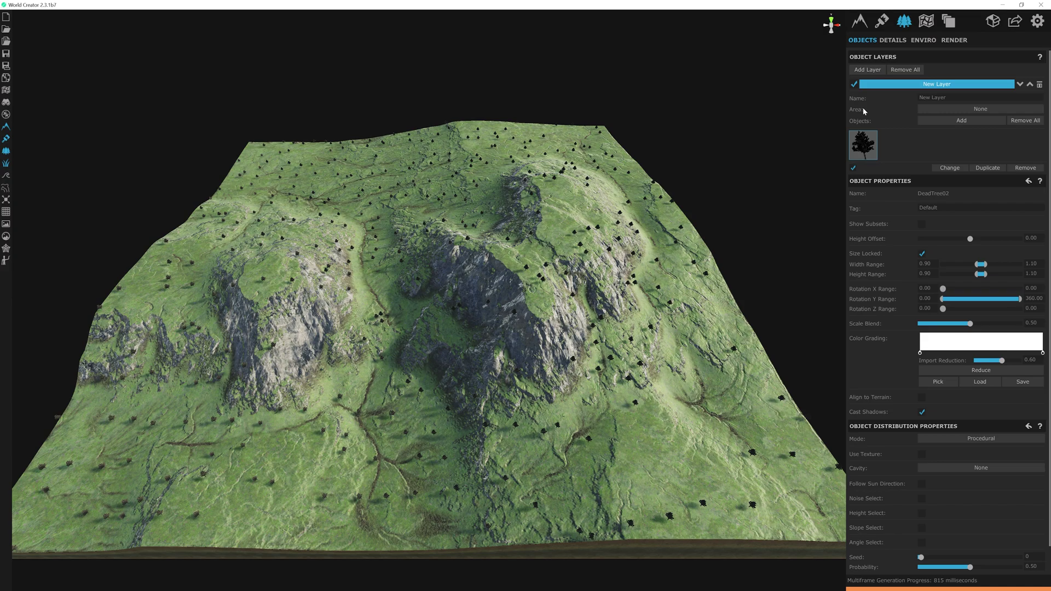
click(995, 111)
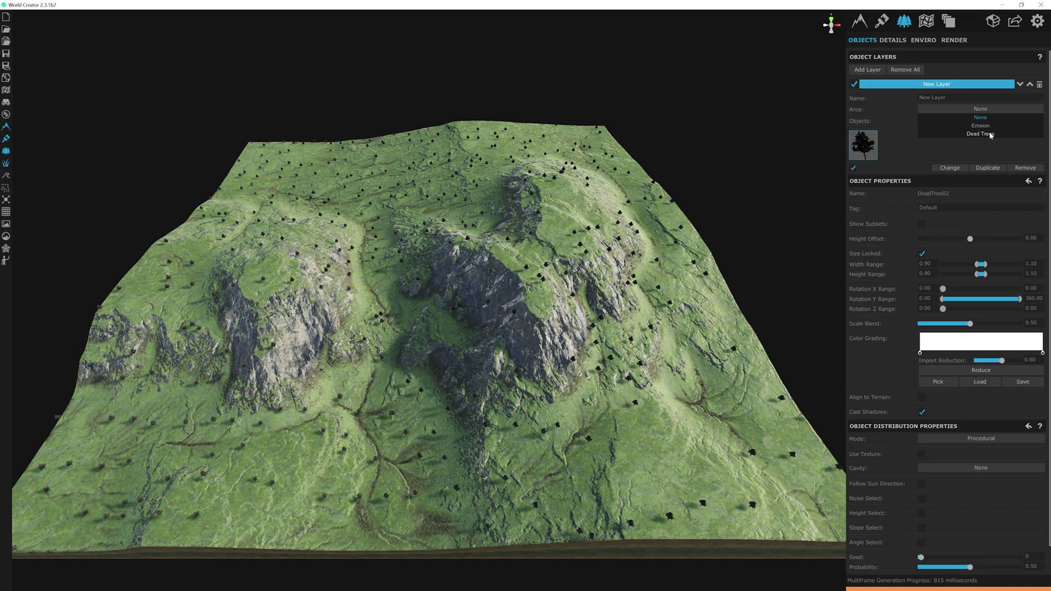
click(991, 135)
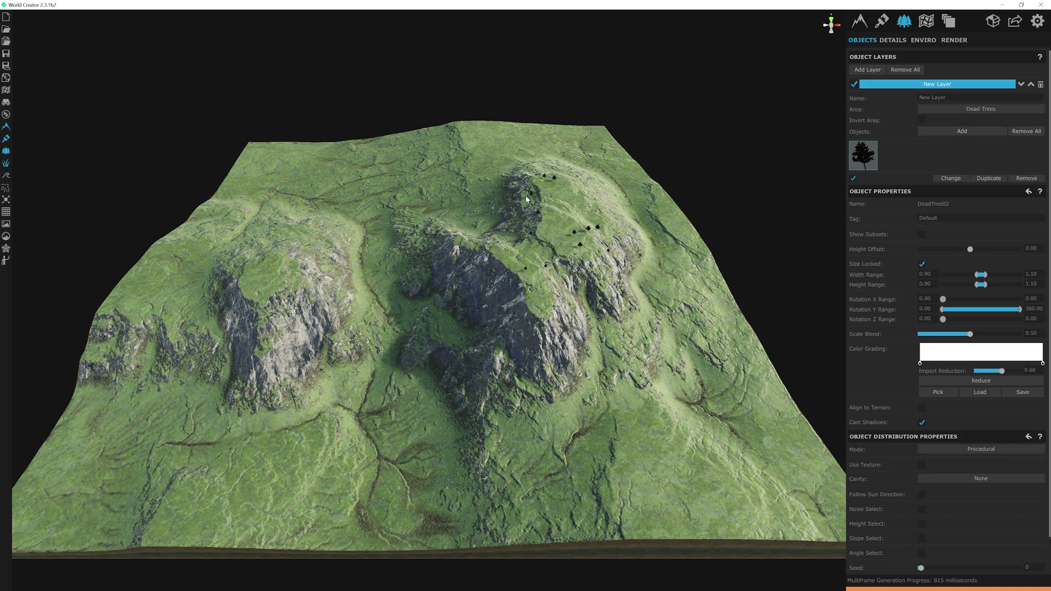
Drag the DeadTree02 layer's Density slider from 10 to 74.10 and orbit over the cluster
scroll(577, 296, up, 5)
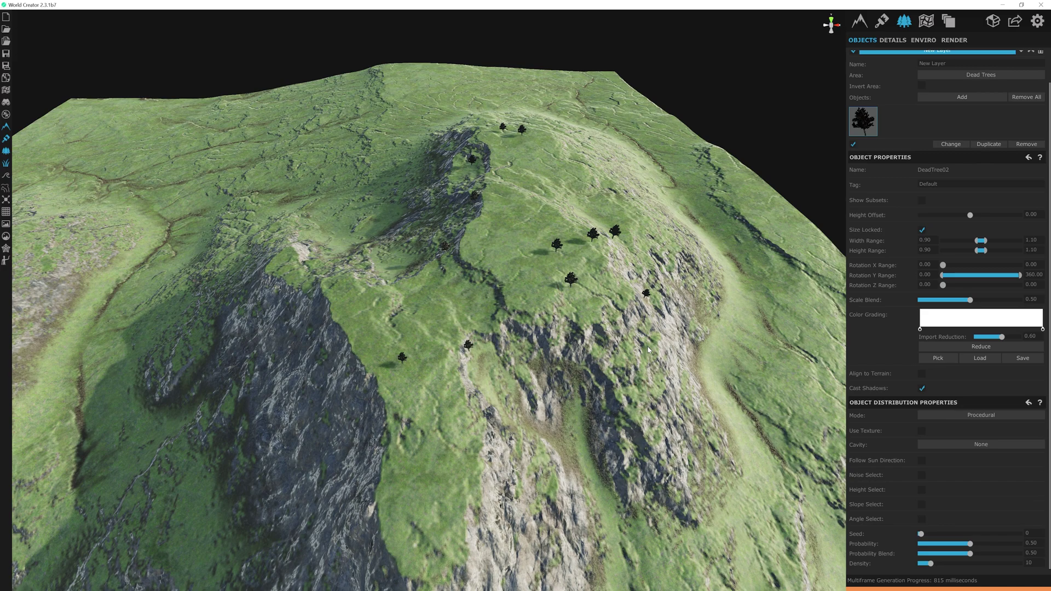
scroll(907, 239, up, 2)
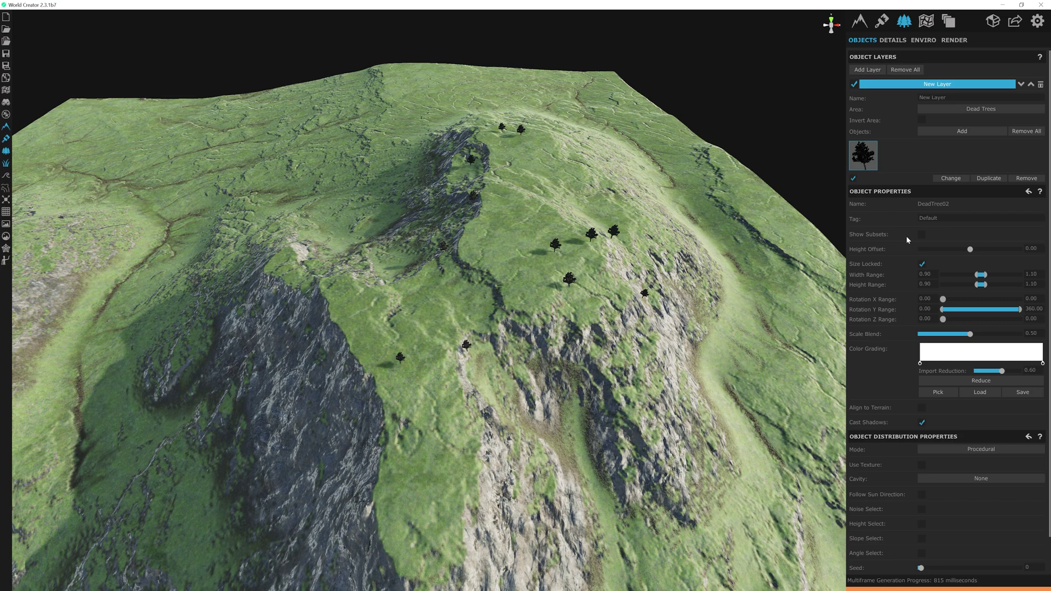
scroll(906, 236, down, 2)
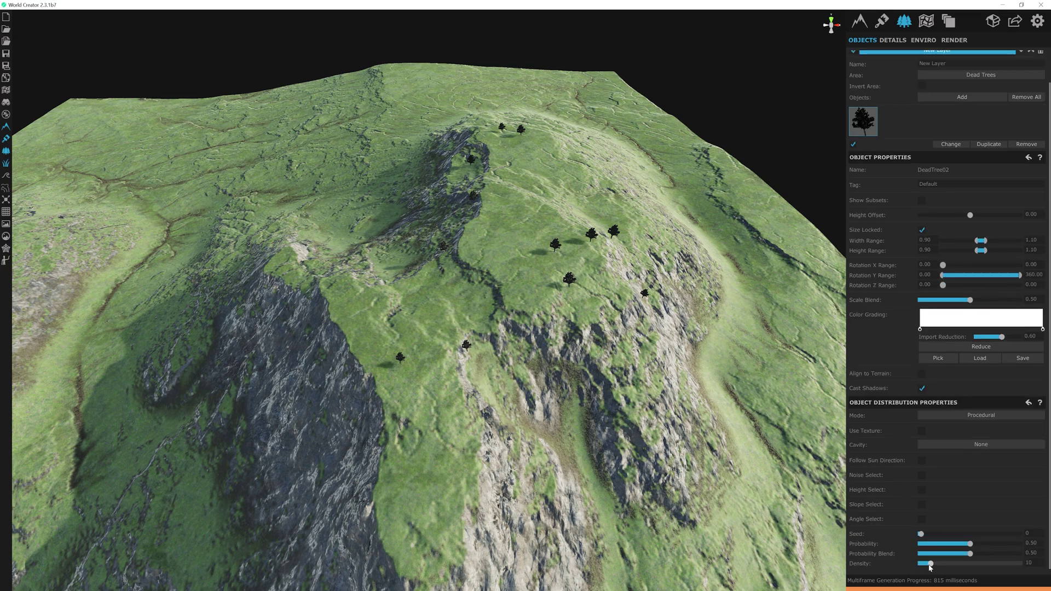
drag(930, 568, 994, 564)
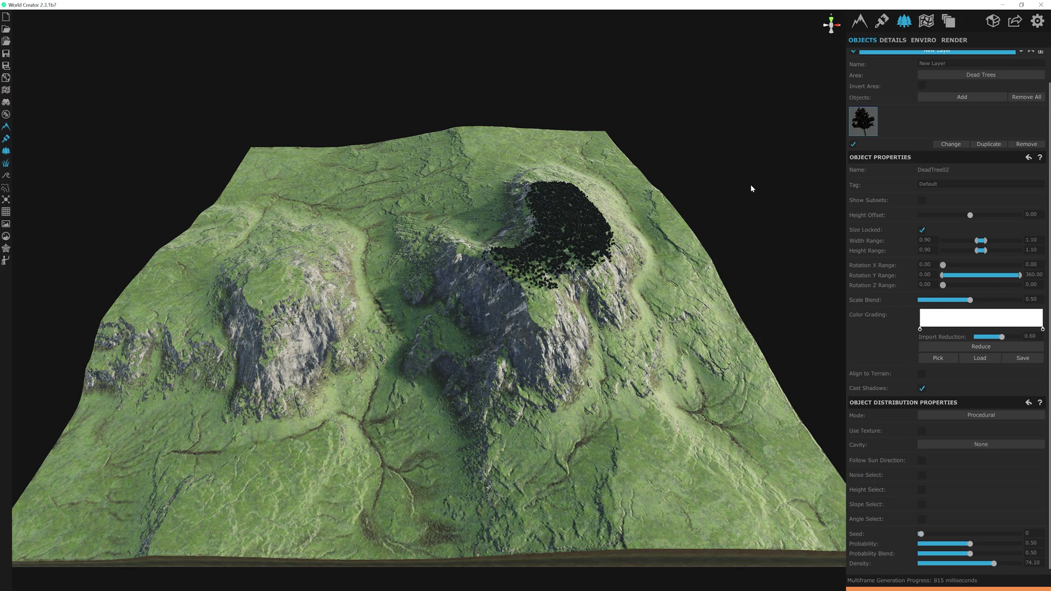
right_drag(751, 187, 740, 205)
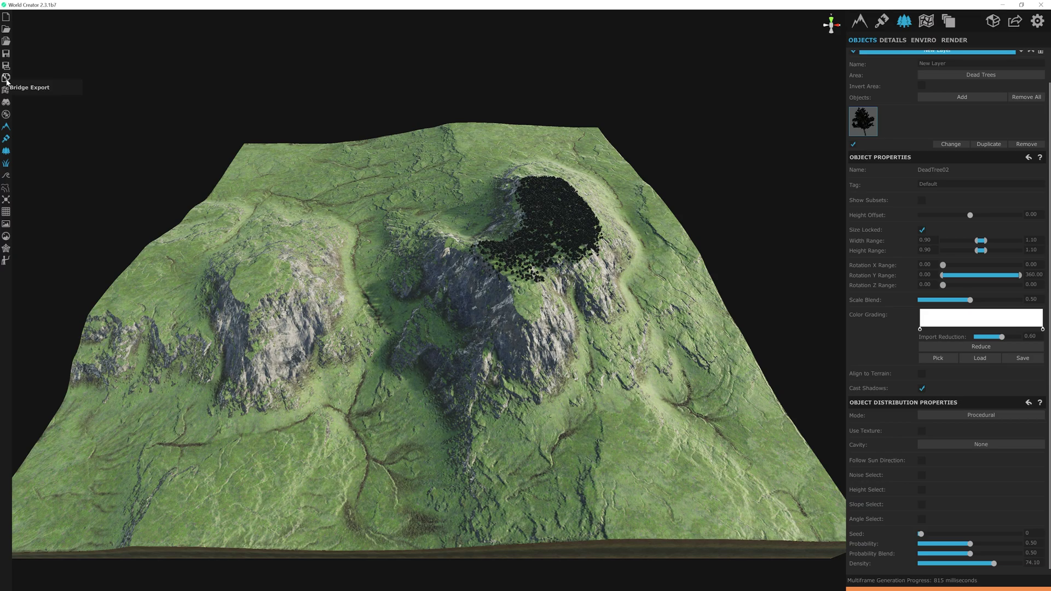
Run Bridge Export to output the terrain and dead tree layer, and wait for it to reach 100%
click(6, 78)
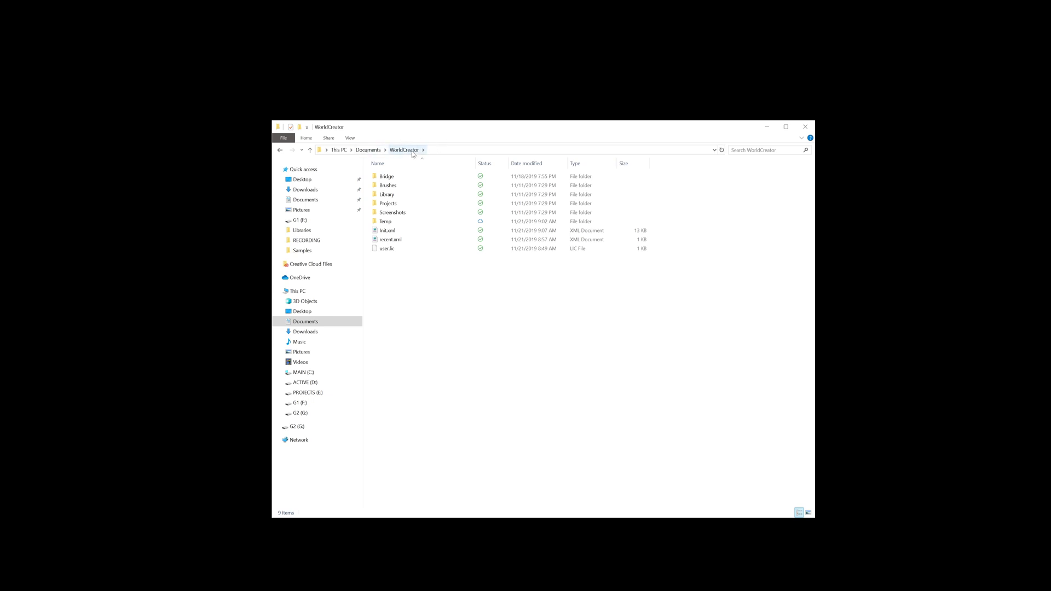
Browse Bridge > CustomTerrainShape > Assets in File Explorer, then return to CustomTerrainShape
click(394, 180)
double_click(394, 180)
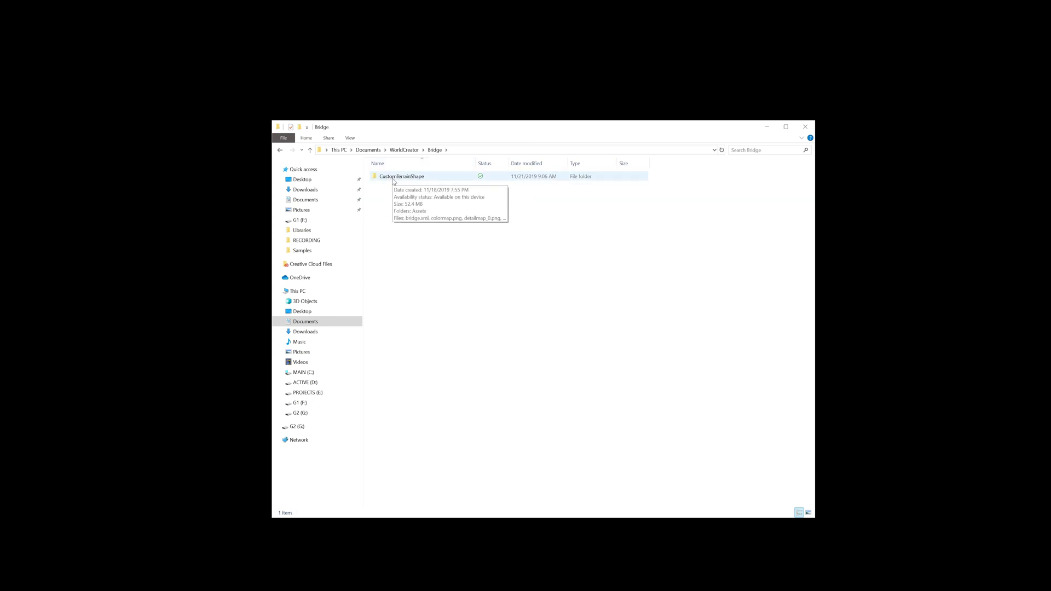
double_click(396, 179)
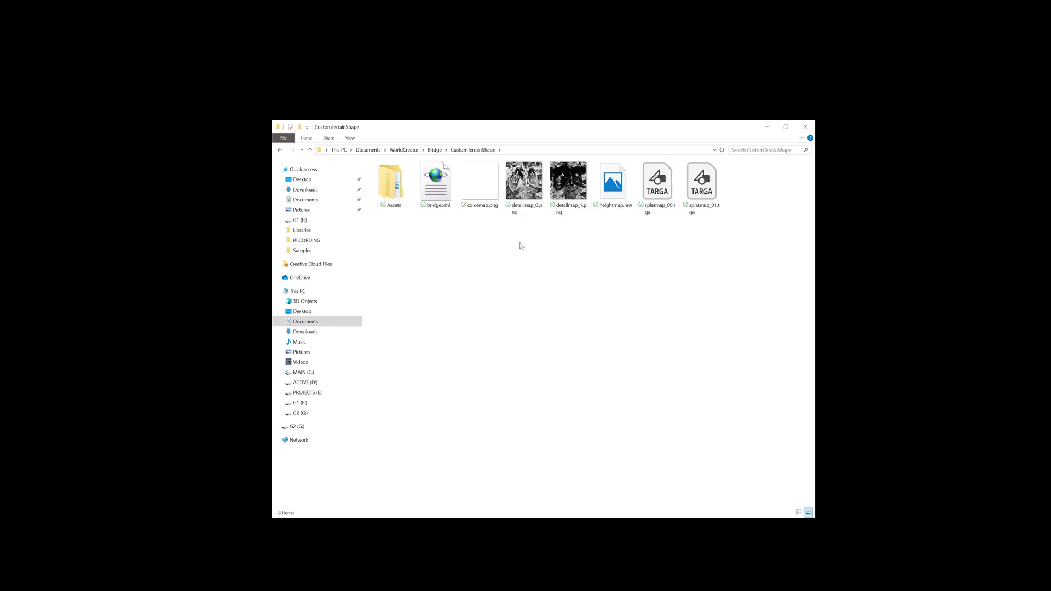
double_click(395, 185)
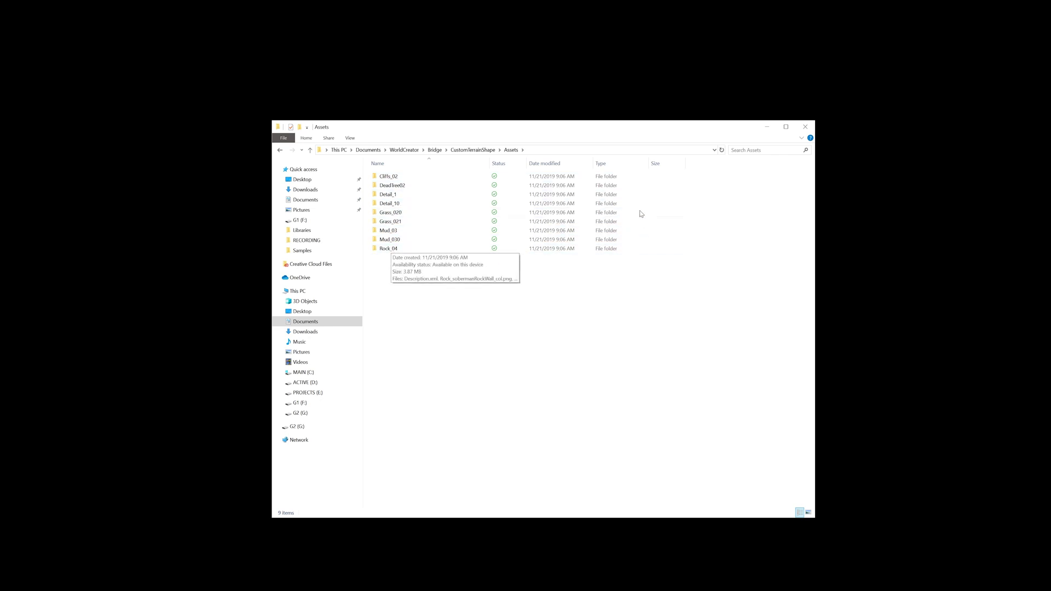
click(463, 150)
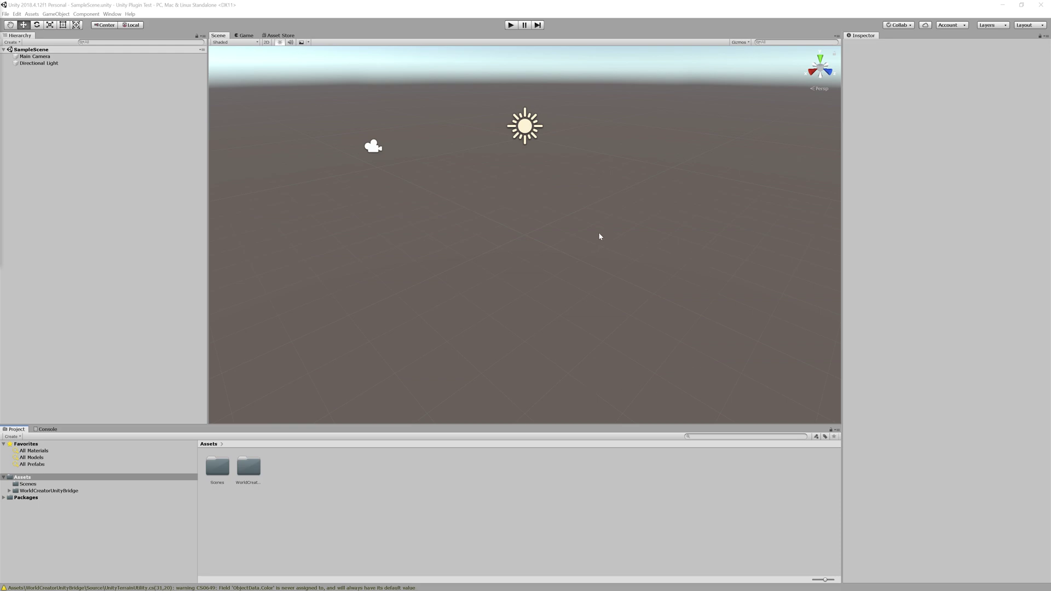
Open Window > World Creator to Unity and resize the bridge window smaller
click(112, 14)
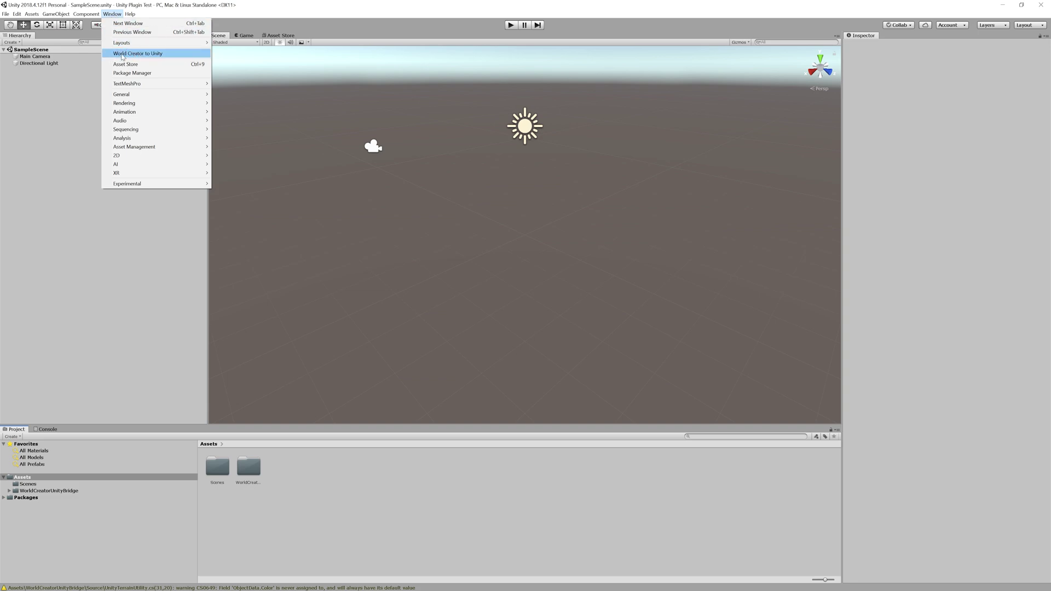
click(180, 53)
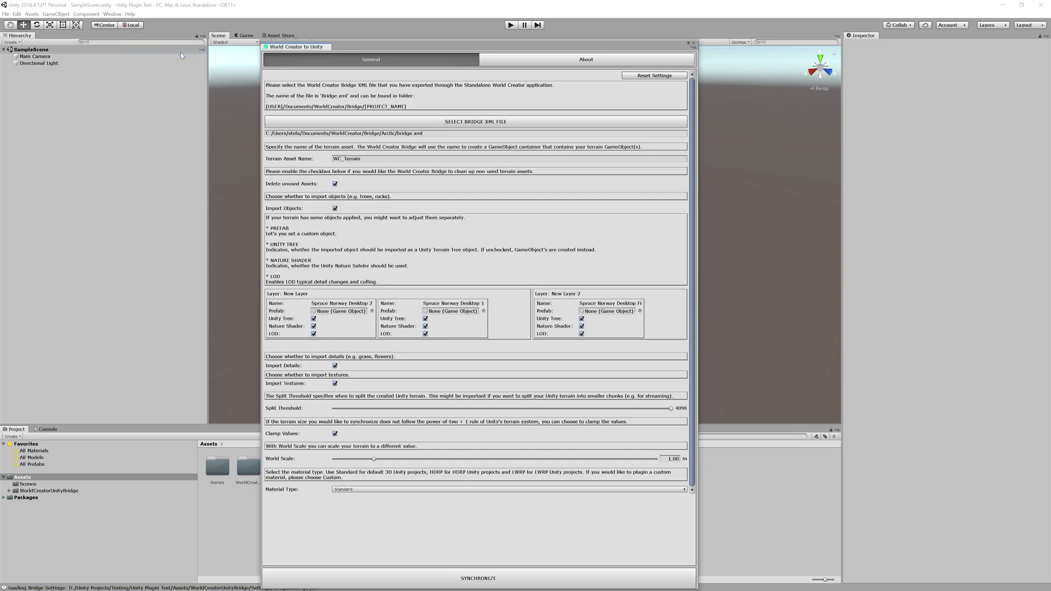
drag(705, 43, 516, 33)
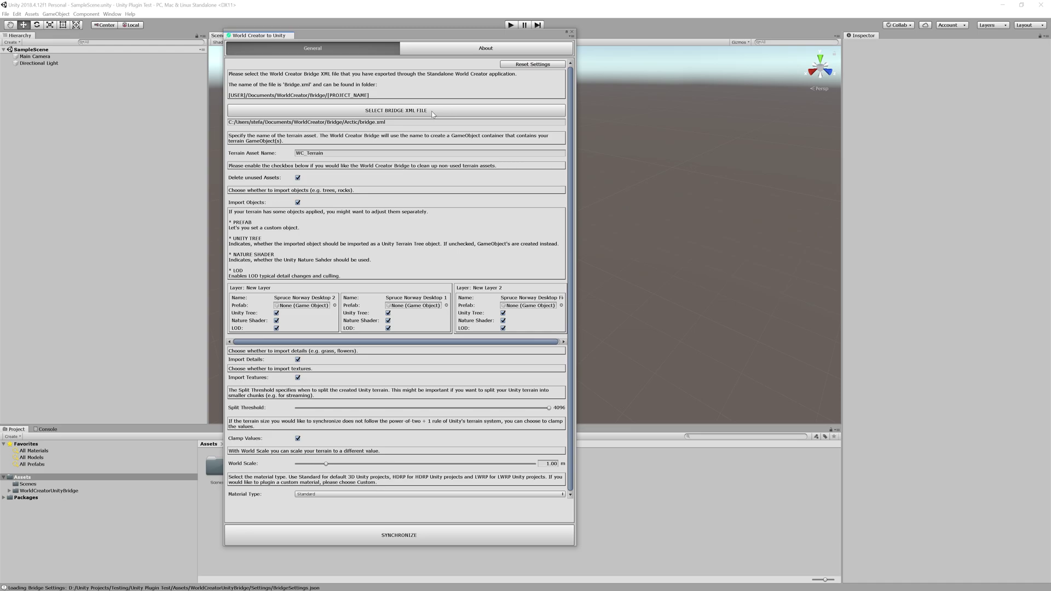
Load Bridge\CustomTerrainShape\bridge.xml into the World Creator bridge window
click(427, 112)
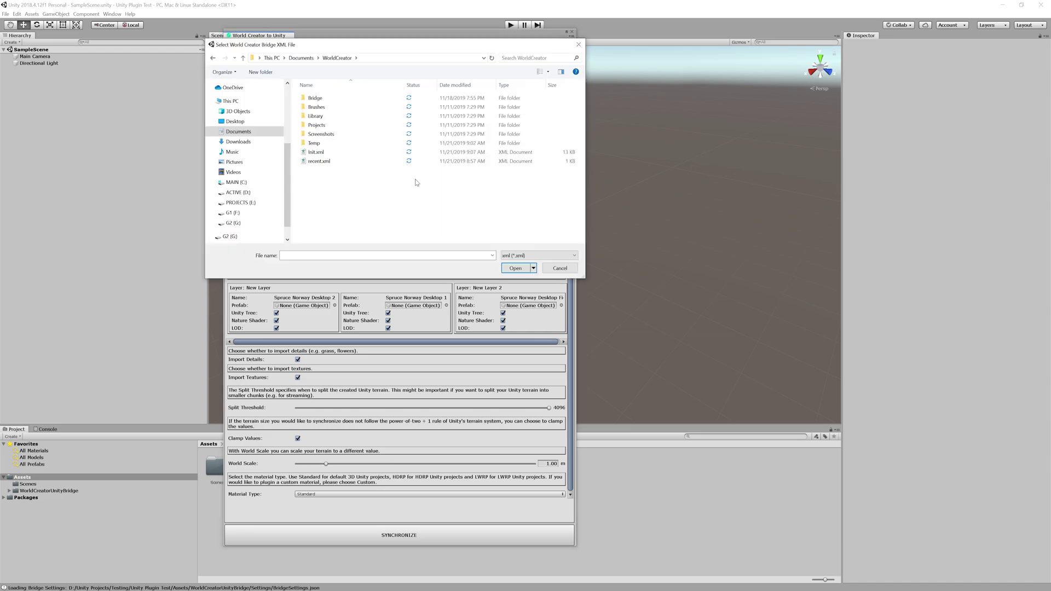
double_click(330, 100)
double_click(365, 101)
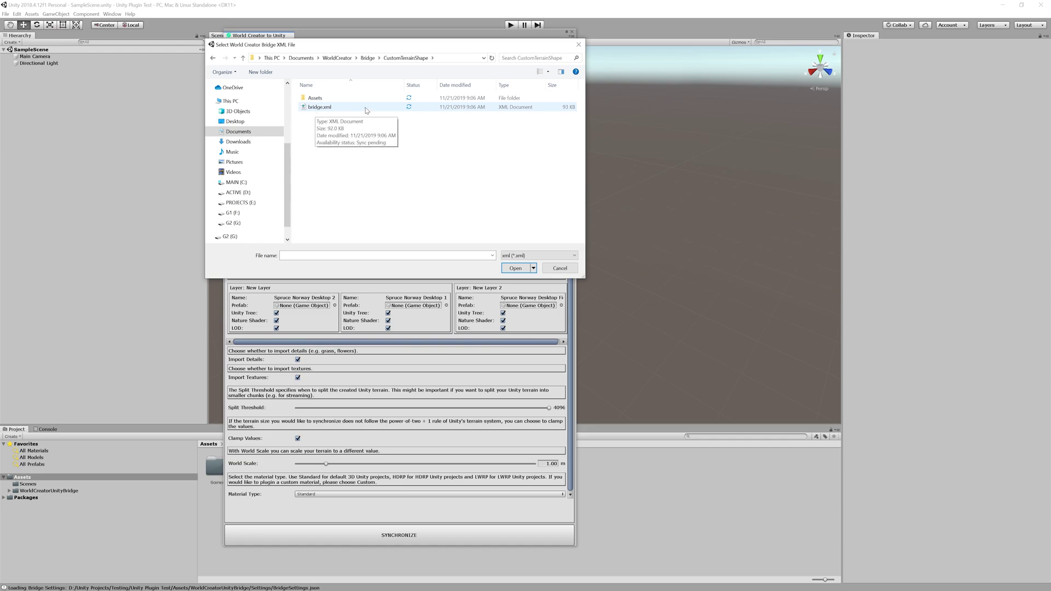
click(337, 107)
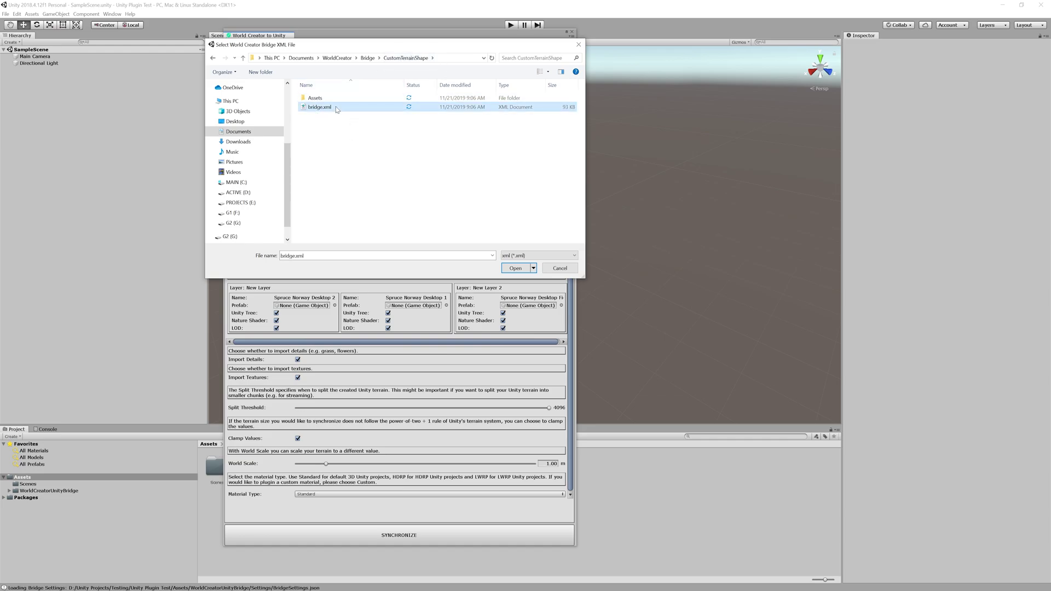
click(515, 268)
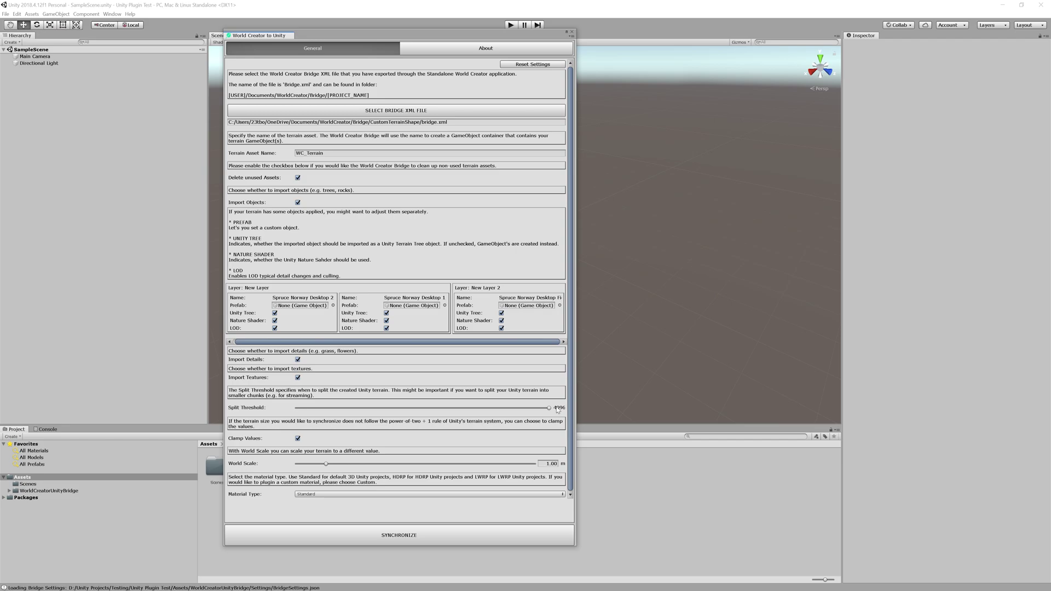
drag(549, 409, 491, 417)
drag(498, 410, 468, 405)
drag(448, 408, 551, 408)
Synchronize to bring WC_Terrain into the scene, then close the bridge window
click(394, 535)
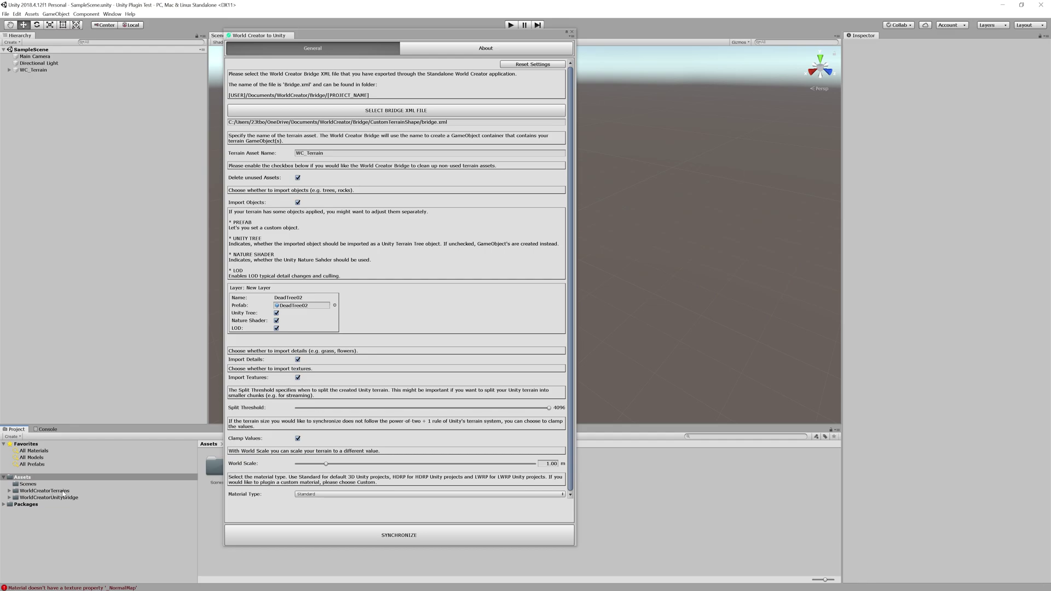
click(572, 33)
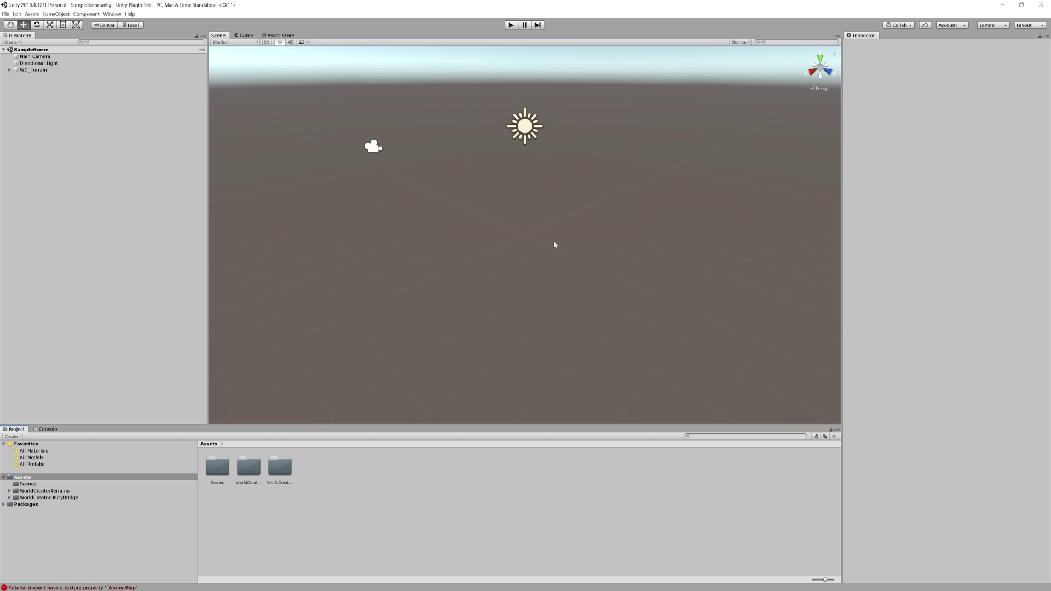
Expand WC_Terrain and WC_Terrain_0_0 in the Hierarchy and select WC_ObjectContainer
click(9, 70)
click(15, 77)
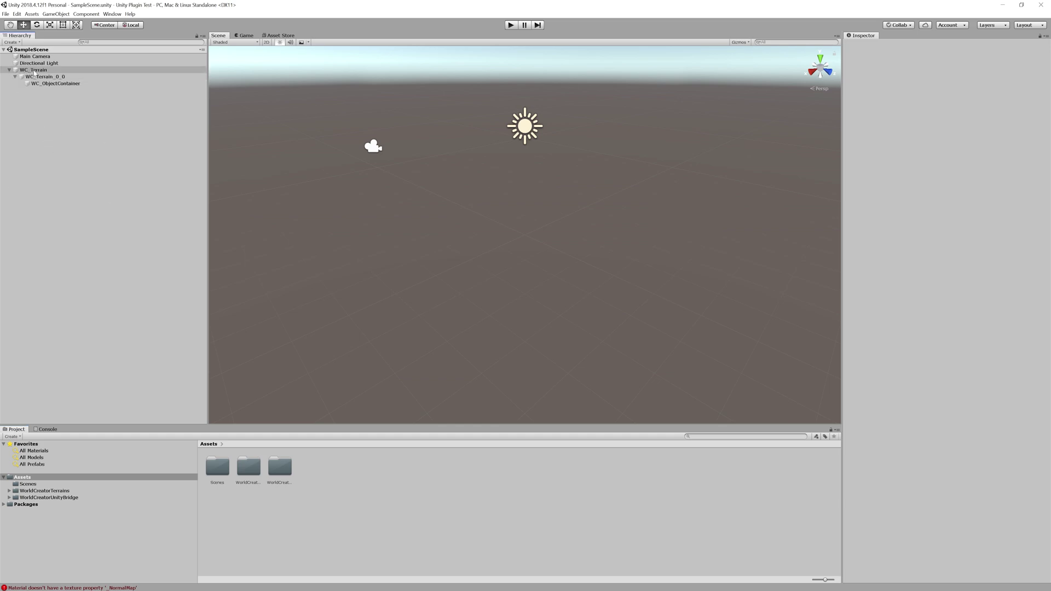
click(66, 85)
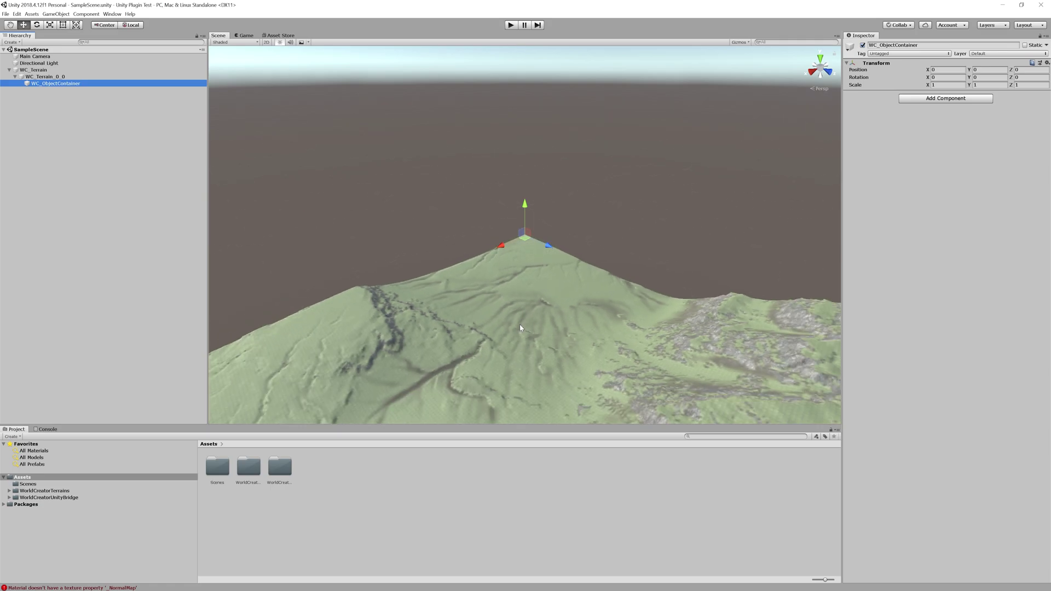
Orbit and zoom the Scene view down low beside the terrain's tree patch
alt+drag(520, 328, 596, 264)
scroll(597, 264, up, 6)
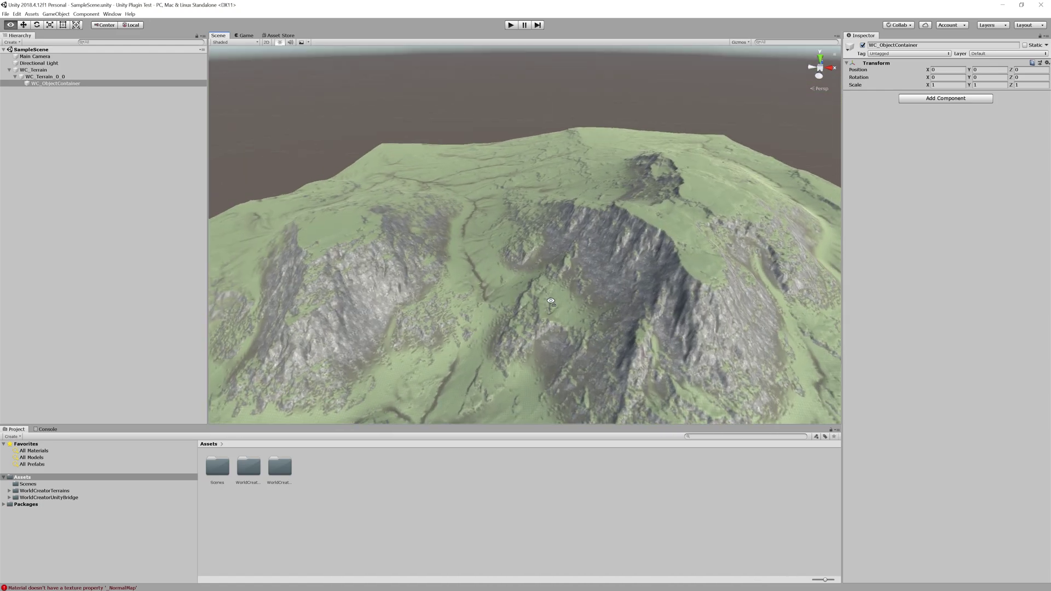
mouse_move(544, 308)
alt+mouse_down()
mouse_move(507, 263)
mouse_move(580, 159)
mouse_move(579, 173)
mouse_move(557, 174)
mouse_move(568, 163)
mouse_move(630, 199)
mouse_move(534, 294)
alt+mouse_up()
scroll(574, 194, up, 2)
alt+drag(633, 198, 525, 297)
scroll(547, 254, up, 2)
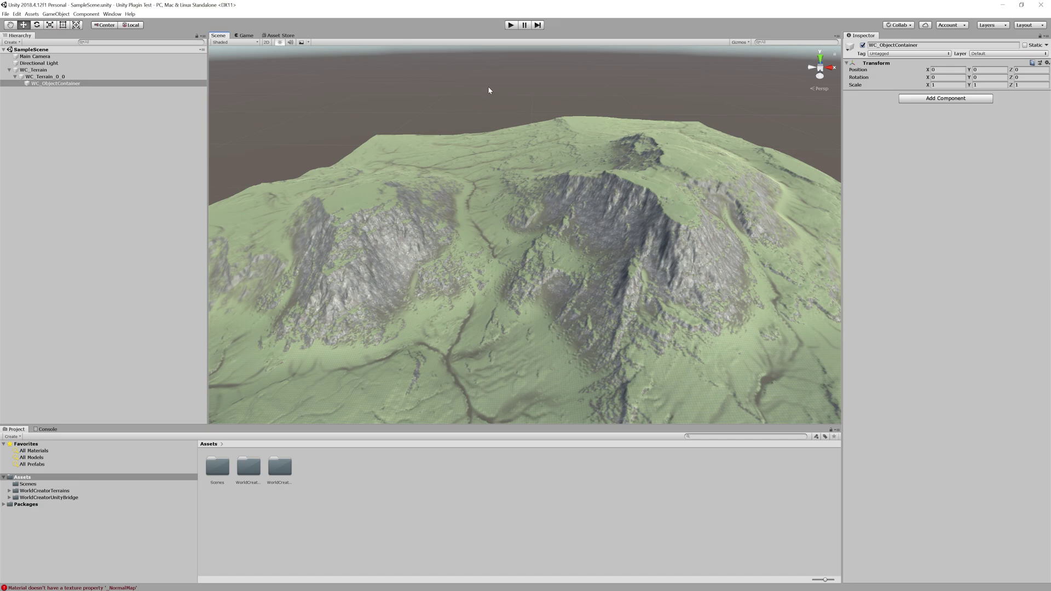
Inspect the Directional Light, then select the WC_Terrain_0_0 tile in the Scene view
click(155, 92)
key(Up)
key(Up)
key(Up)
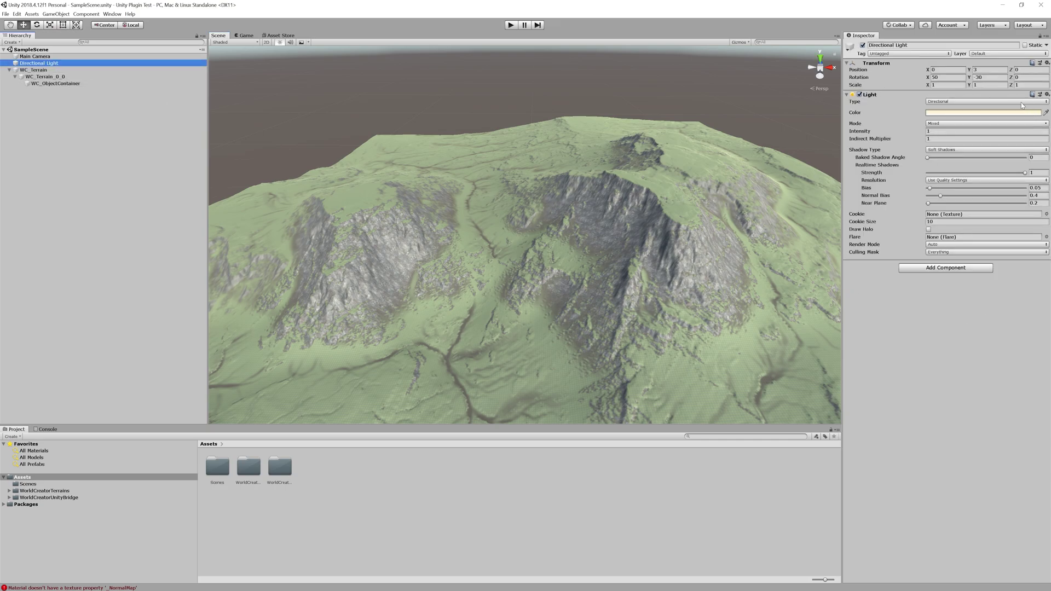
click(576, 359)
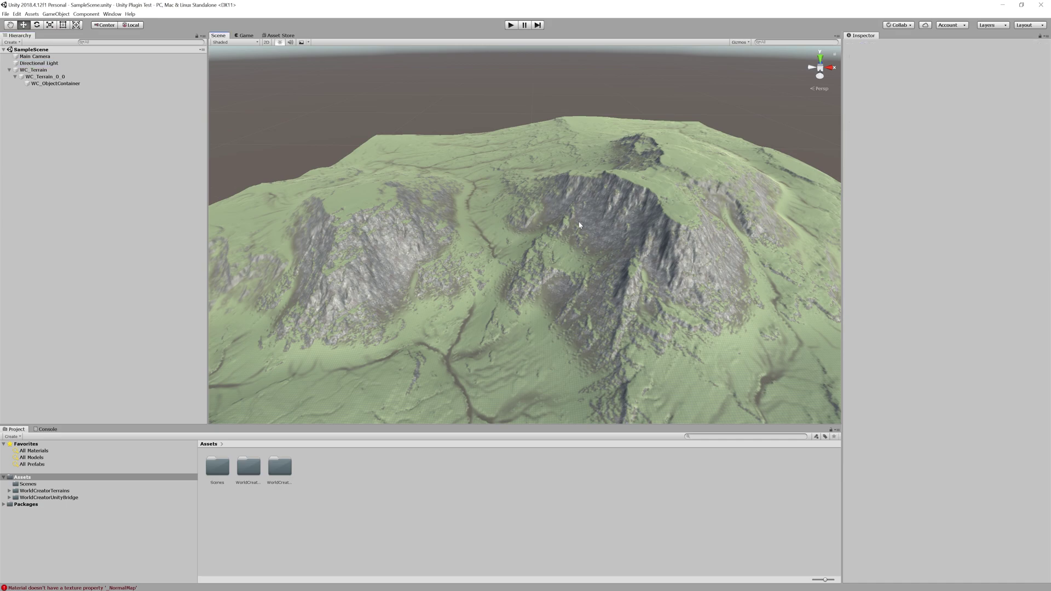
click(616, 231)
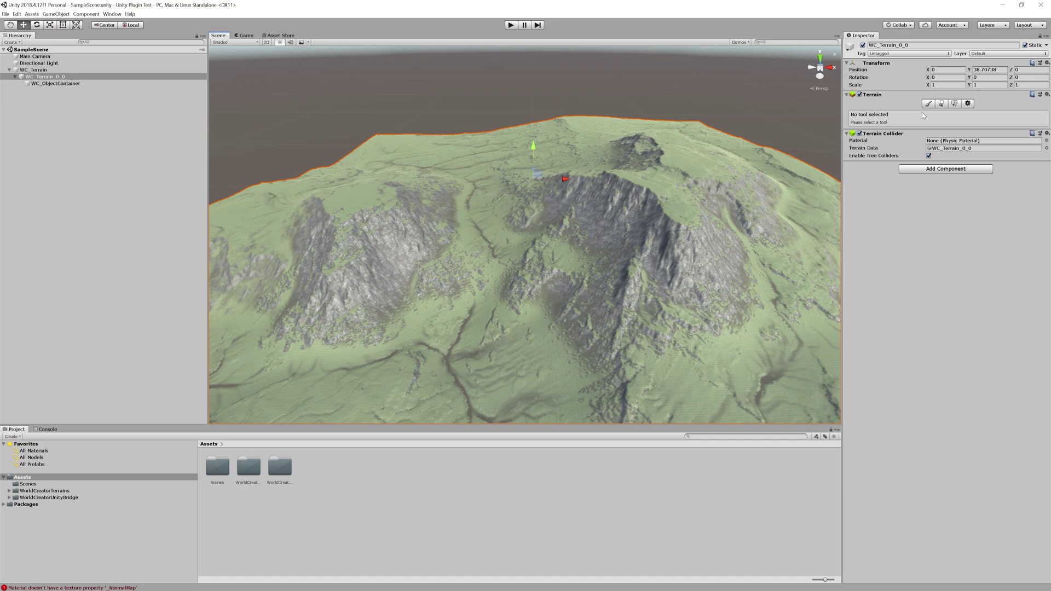
Review WC_Terrain_0_0's Terrain Settings: 2048 × 2048 size, 258.3486 height, 1025 heightmap resolution
click(968, 104)
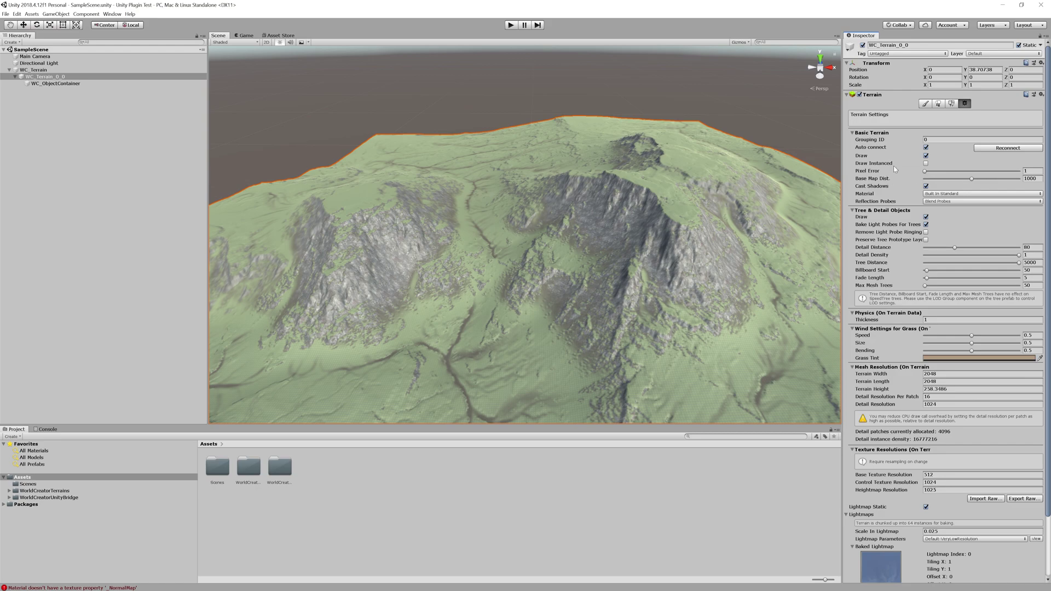
scroll(898, 219, down, 3)
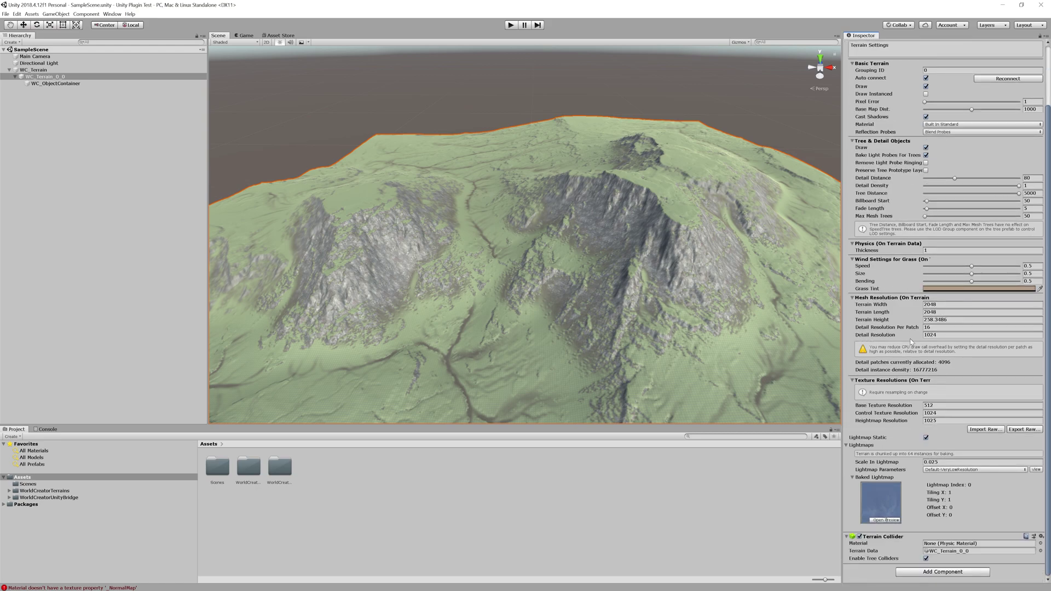
scroll(958, 216, up, 3)
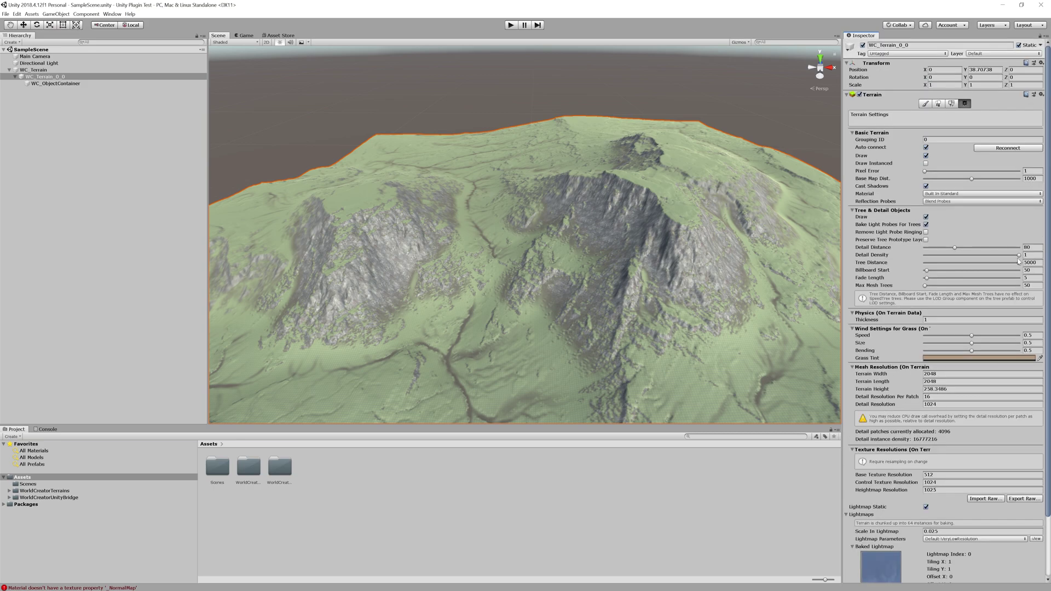